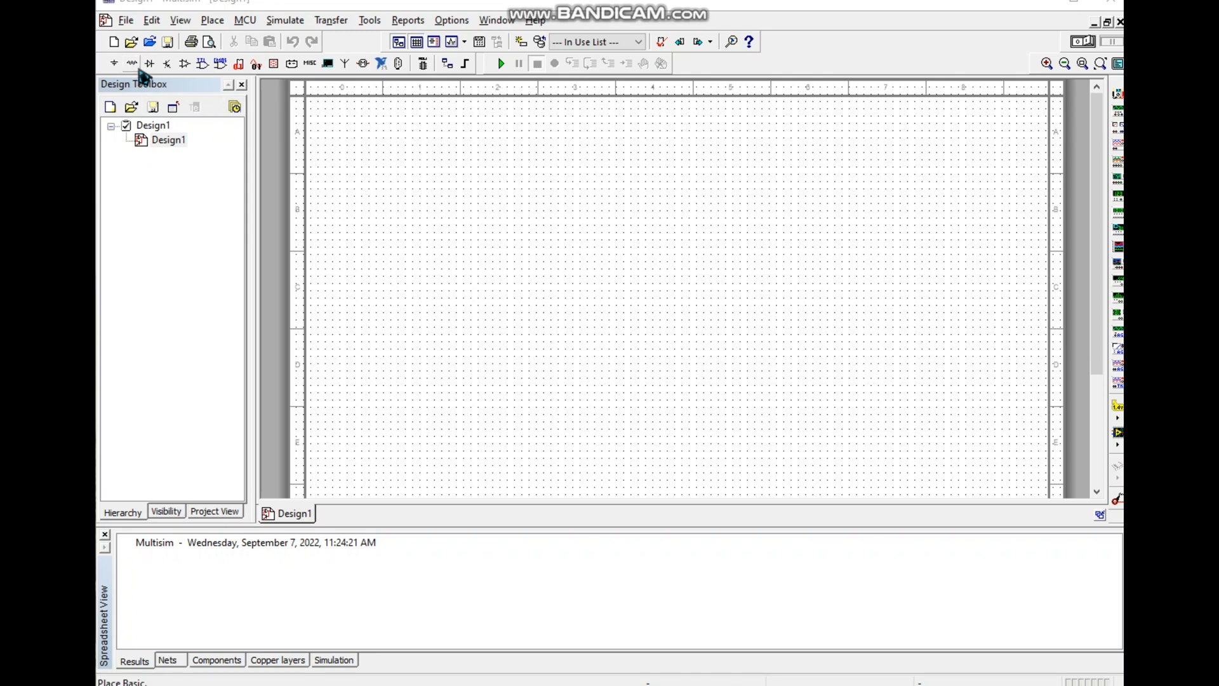
Place a 2 Ω resistor from the Basic group horizontally in the upper middle of the schematic.
{"action": "left_click", "coordinate": [132, 64]}
{"action": "left_click_drag", "start_coordinate": [197, 187], "coordinate": [590, 188]}
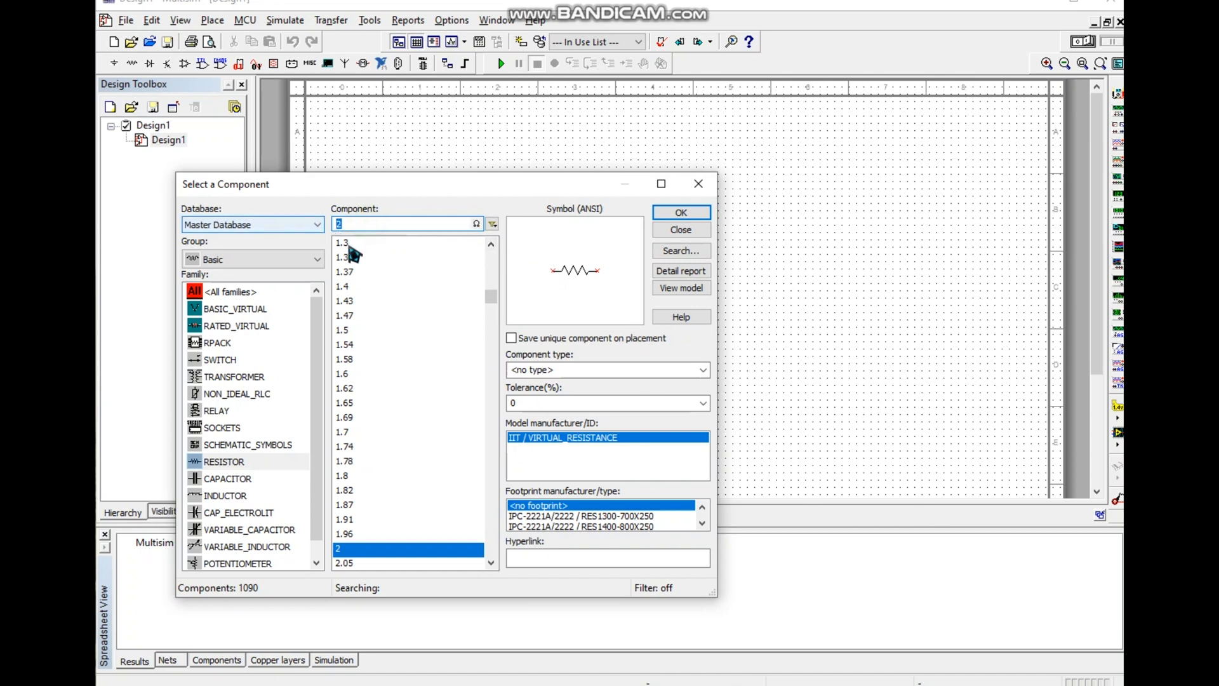
{"action": "scroll", "coordinate": [406, 292], "scroll_direction": "down", "scroll_amount": 4}
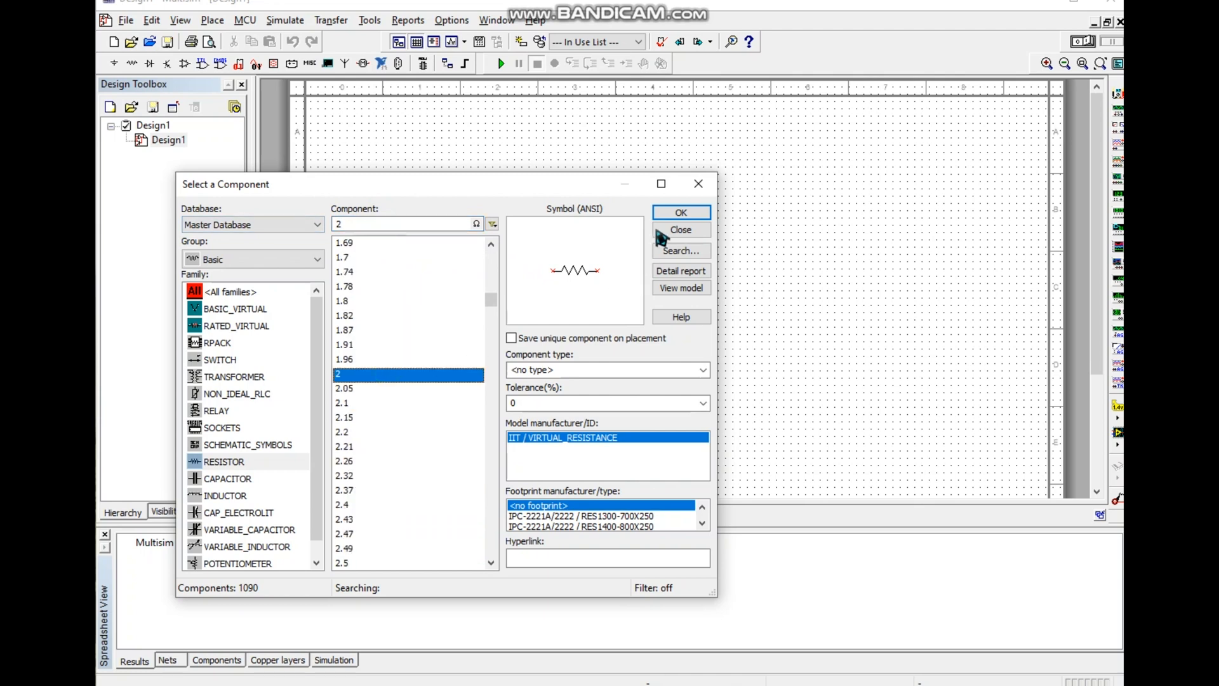
{"action": "left_click", "coordinate": [673, 212]}
{"action": "left_click", "coordinate": [592, 191]}
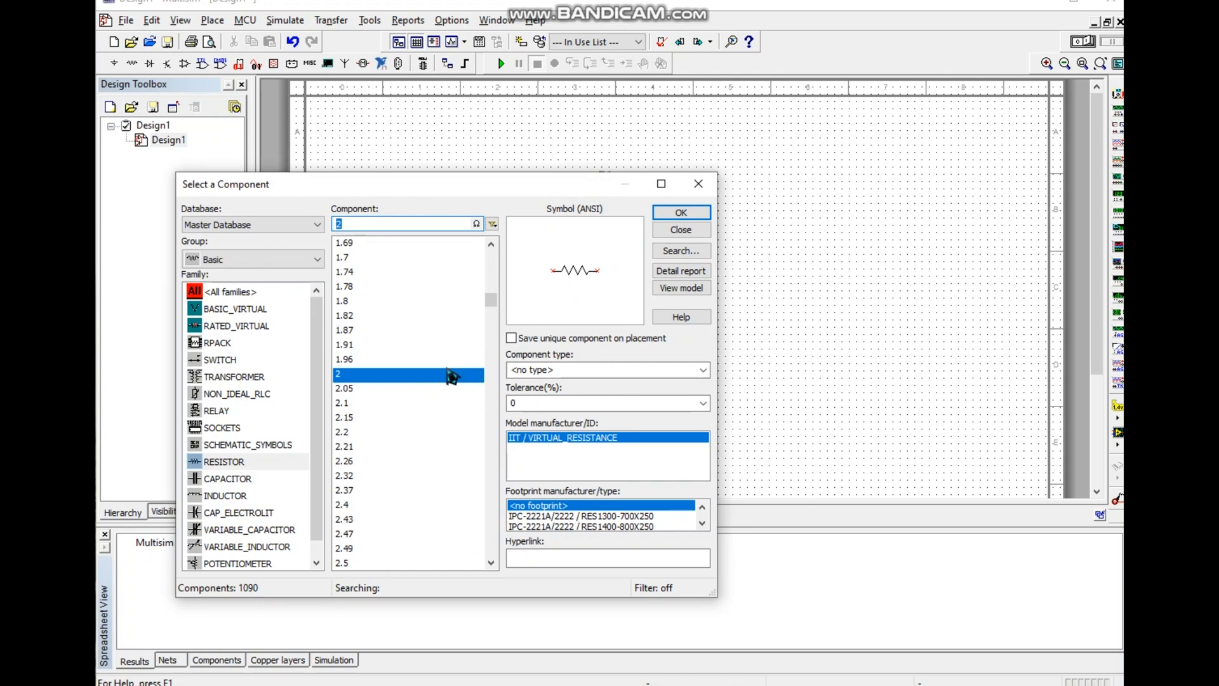
{"action": "left_click", "coordinate": [699, 215]}
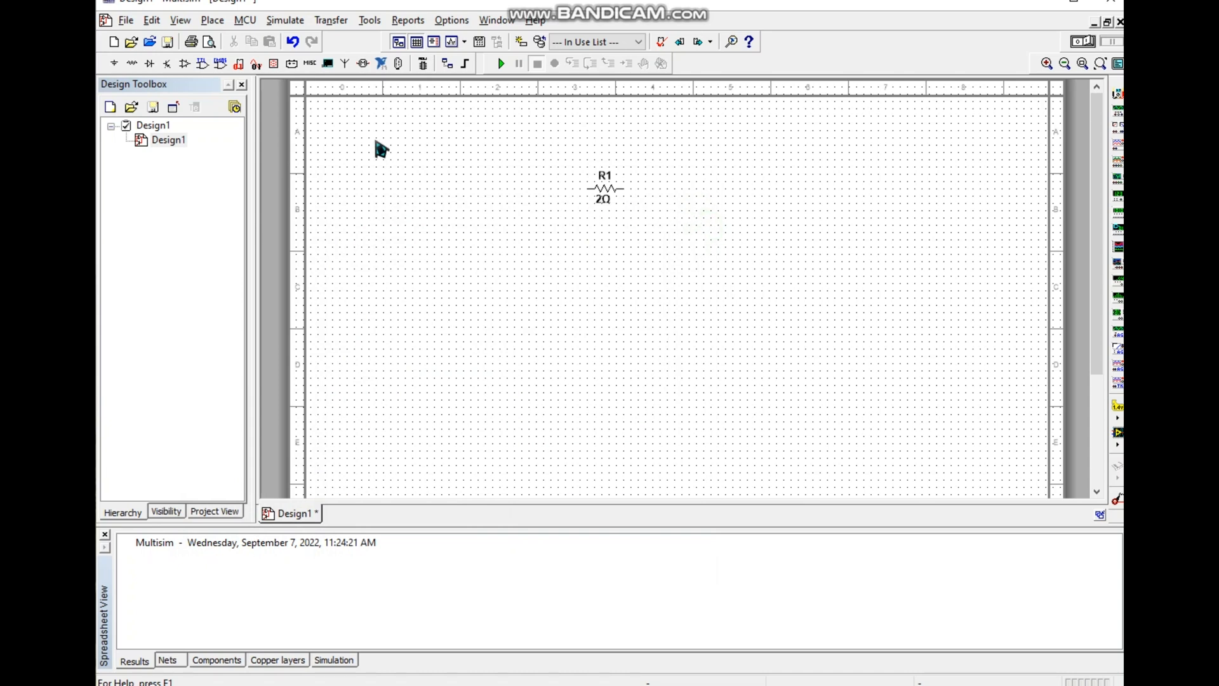
Place two more 2 Ω resistors, one lower to the right of R1 and one lower to its left.
{"action": "left_click", "coordinate": [131, 64]}
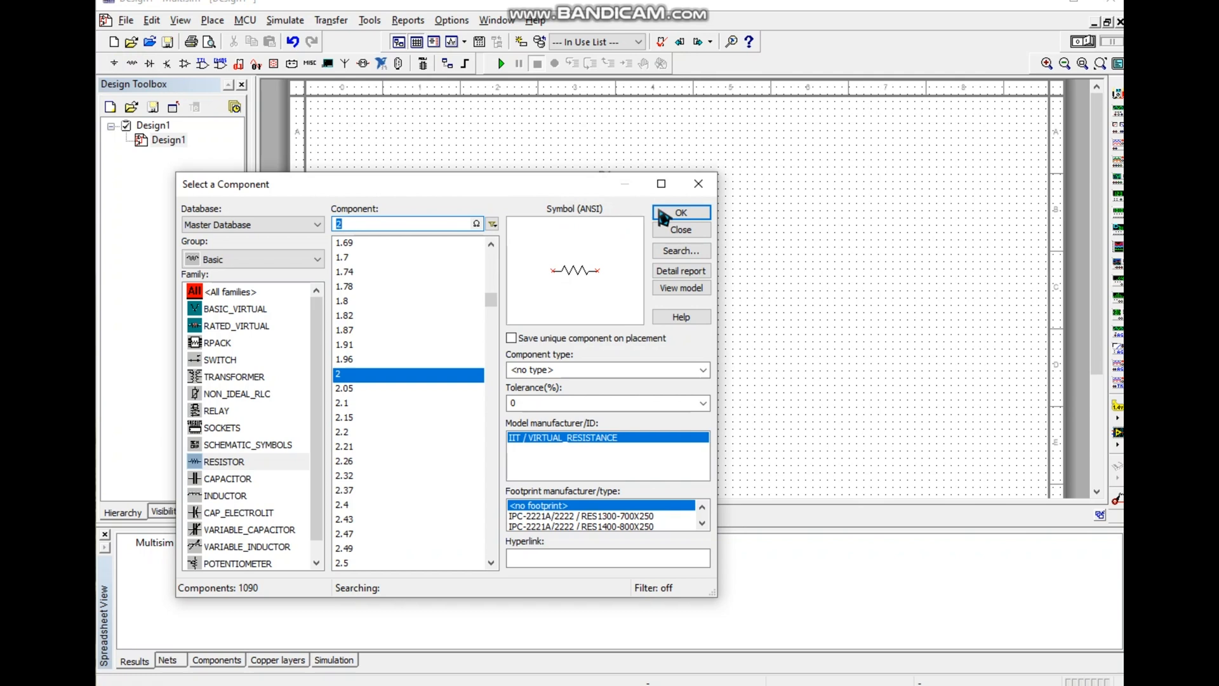
{"action": "left_click", "coordinate": [663, 216]}
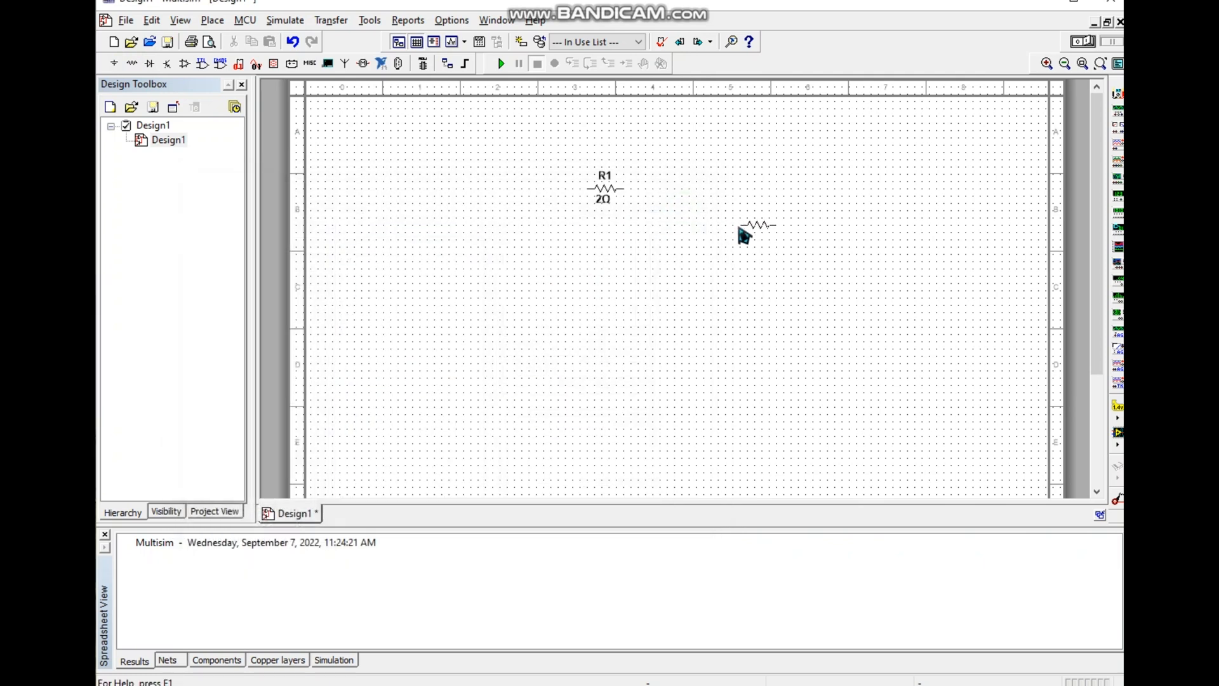
{"action": "left_click", "coordinate": [740, 228]}
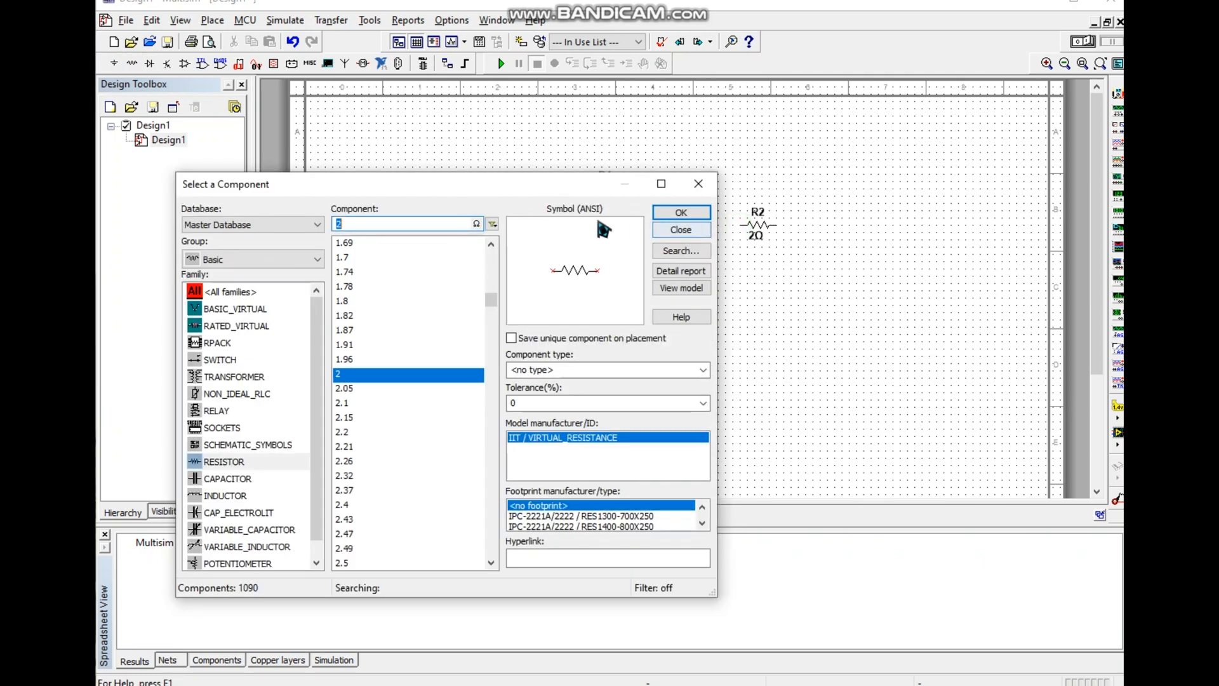
{"action": "left_click", "coordinate": [674, 216]}
{"action": "left_click", "coordinate": [486, 246]}
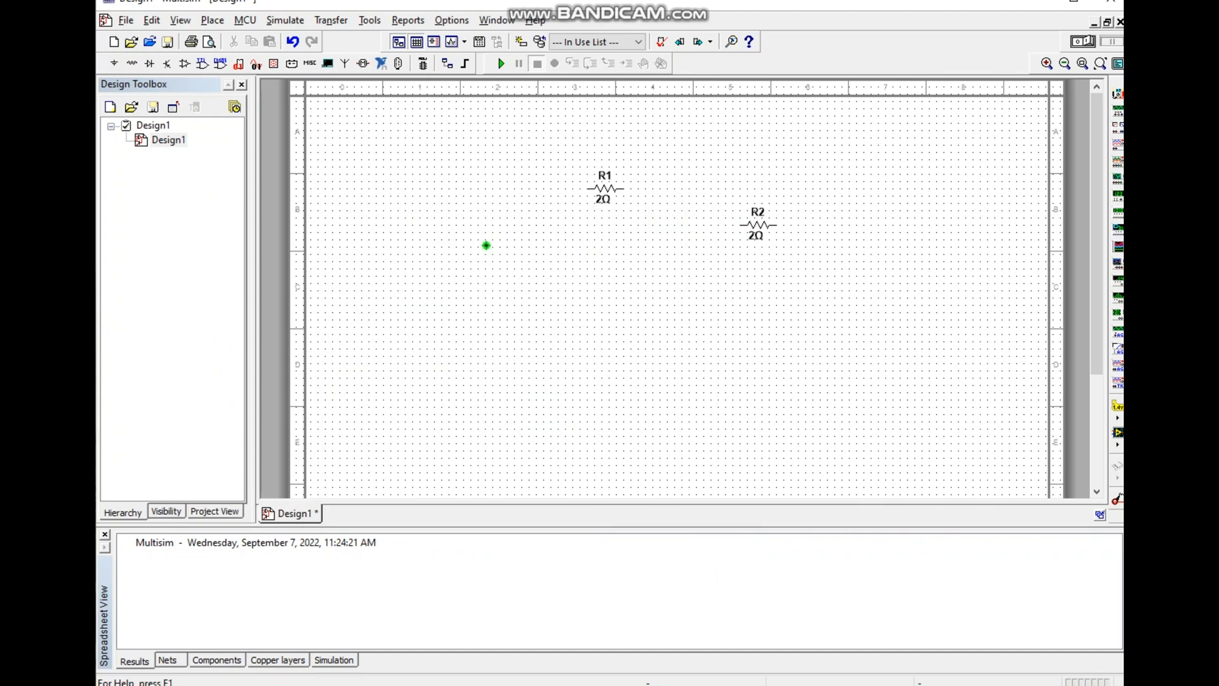
{"action": "left_click", "coordinate": [692, 232]}
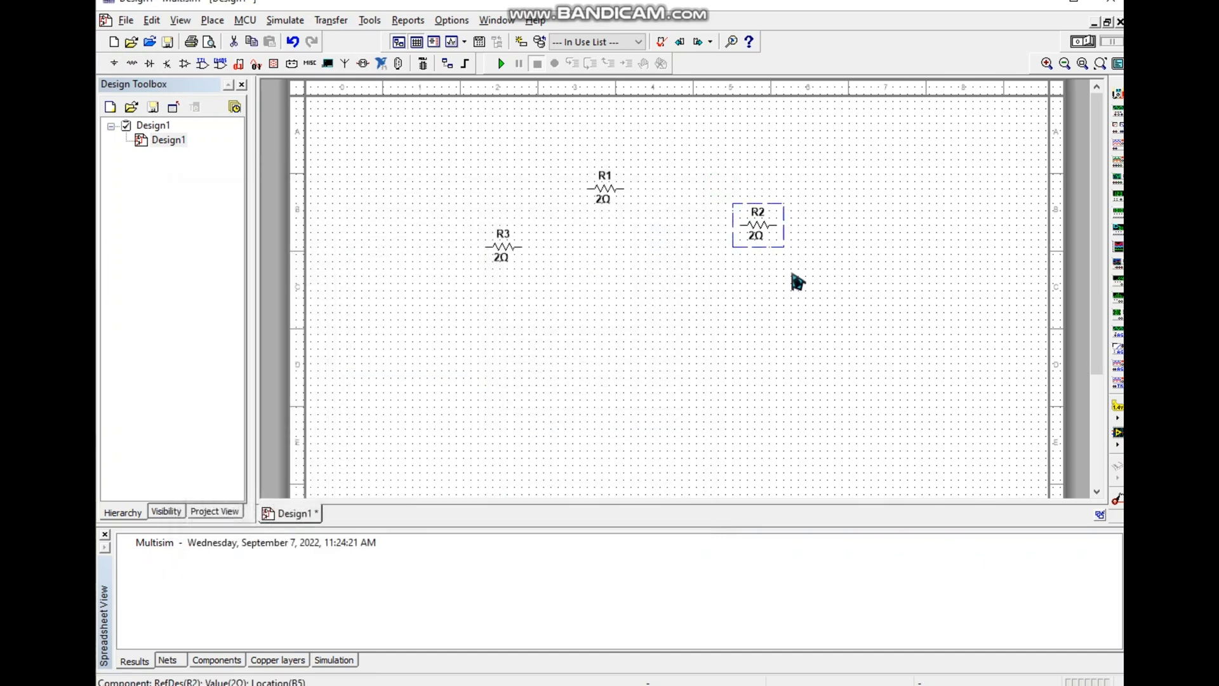
Rotate resistors R2 and R3 90° clockwise so both stand vertically.
{"action": "right_click", "coordinate": [766, 227]}
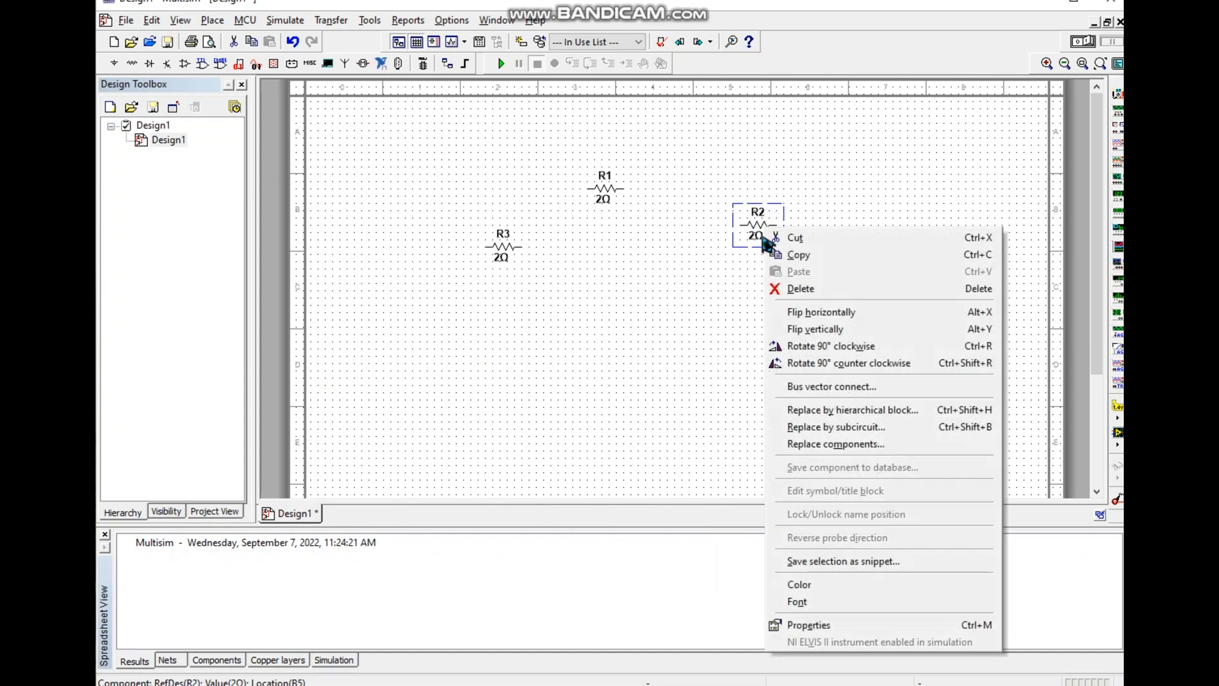
{"action": "left_click", "coordinate": [794, 347]}
{"action": "left_click", "coordinate": [768, 311]}
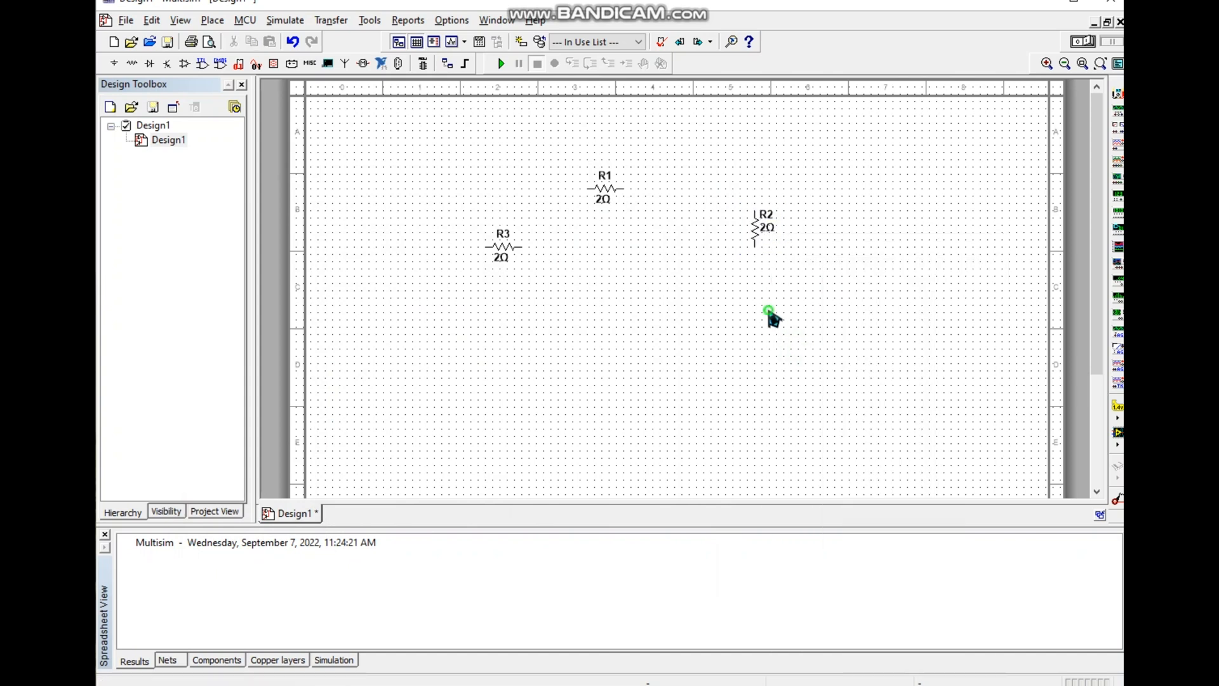
{"action": "left_click_drag", "start_coordinate": [435, 202], "coordinate": [552, 288]}
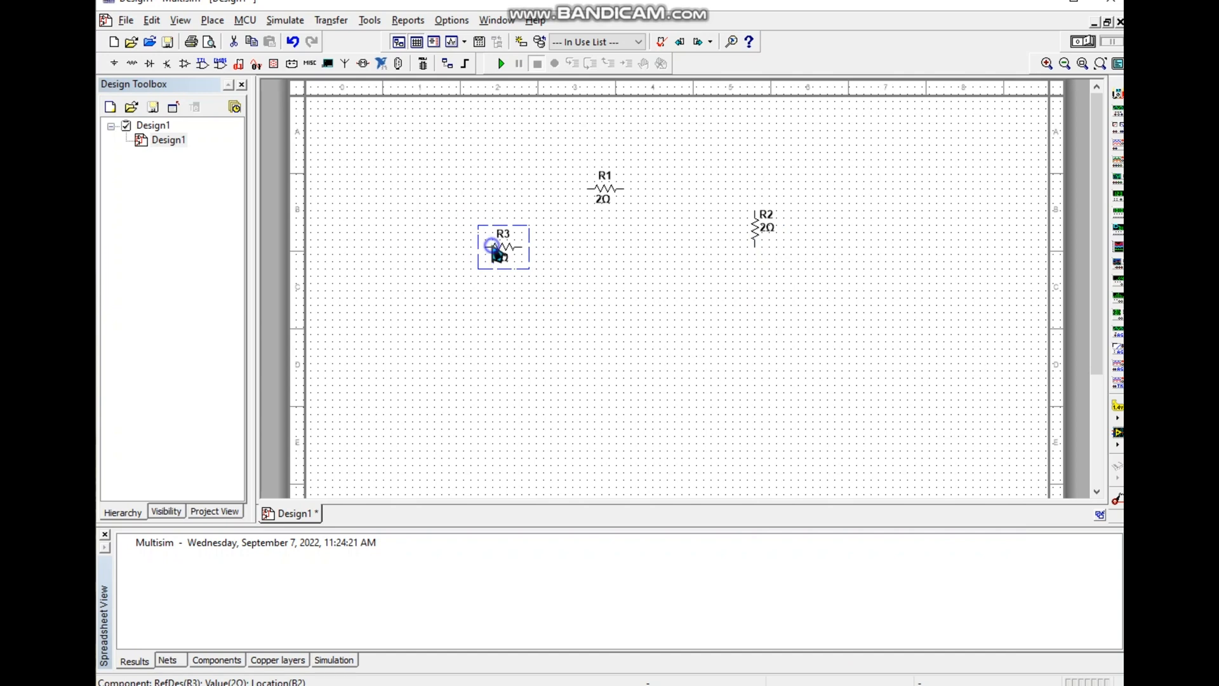
{"action": "right_click", "coordinate": [492, 246]}
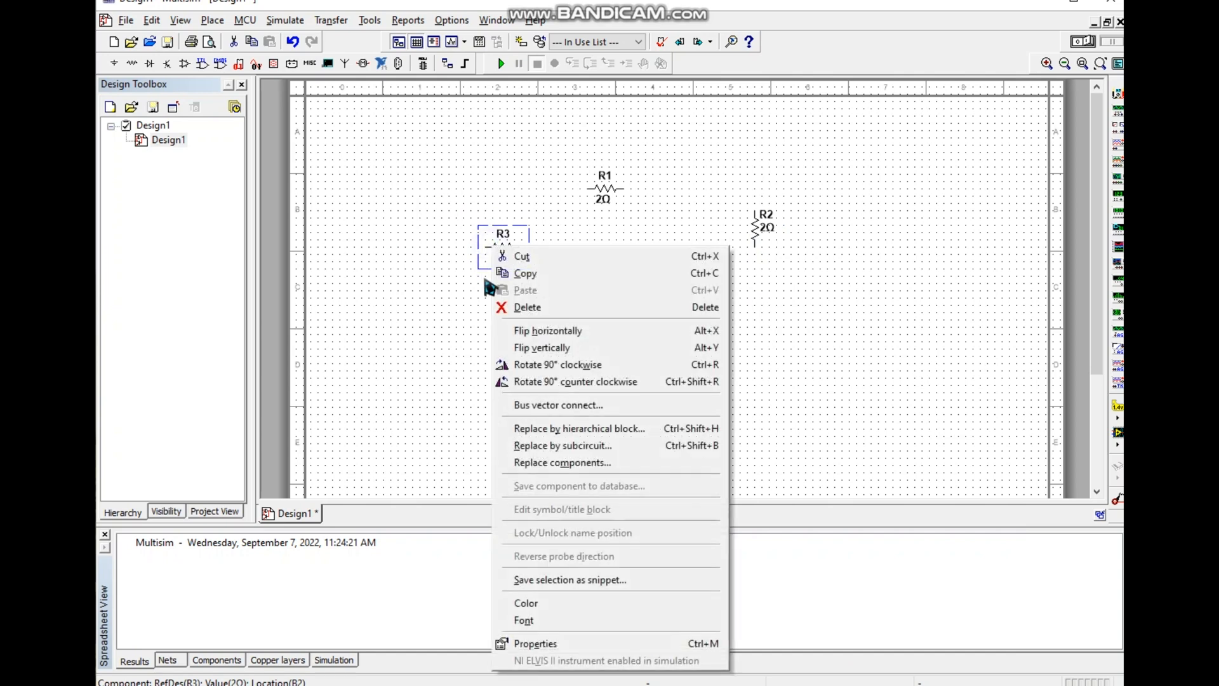
{"action": "left_click", "coordinate": [562, 366]}
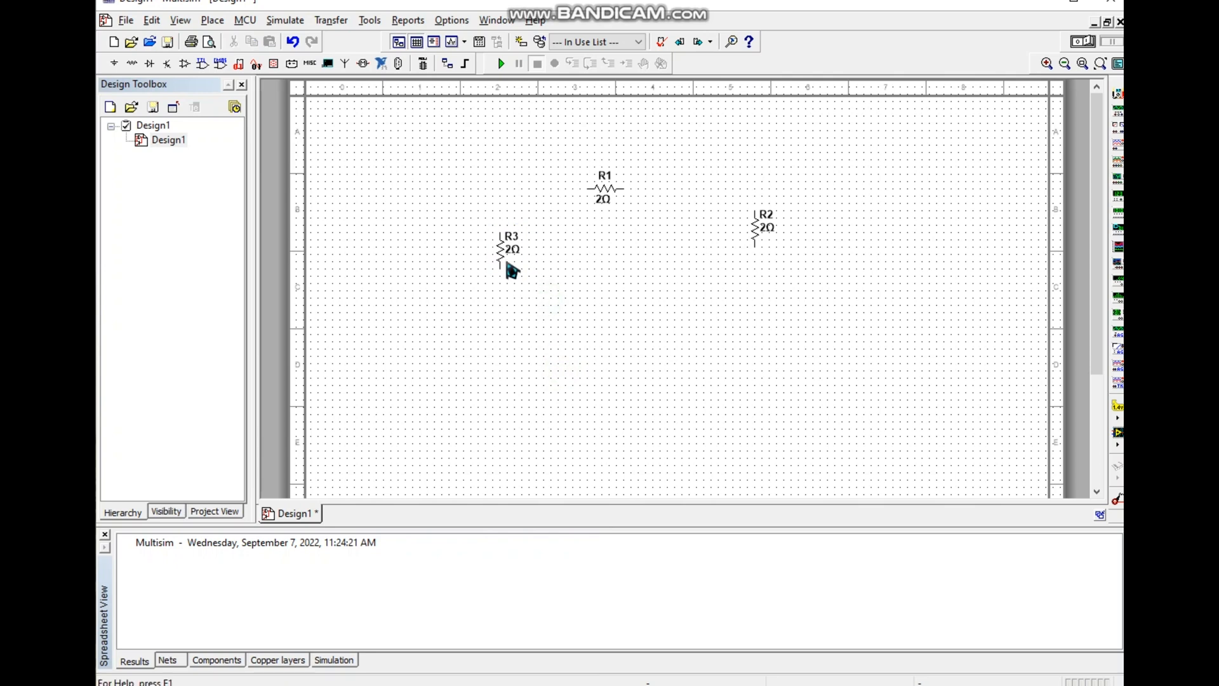
Place a DC_POWER source from the POWER_SOURCES family between R1 and R2, below the level of R1.
{"action": "left_click", "coordinate": [131, 66]}
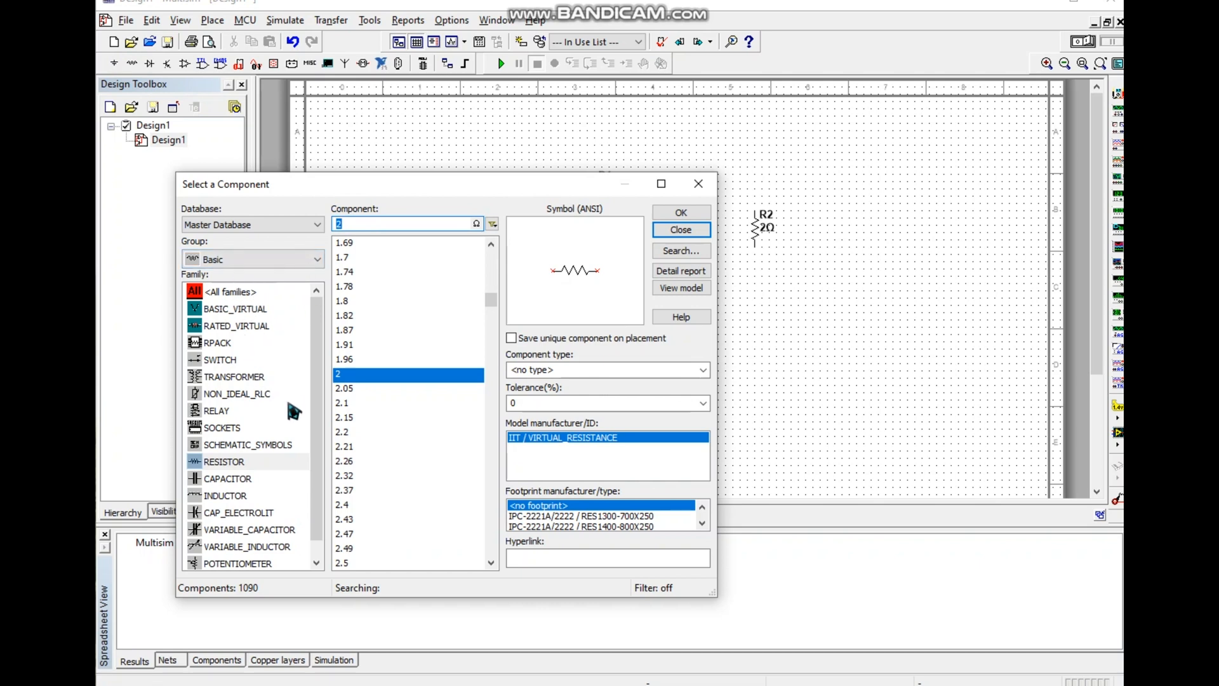
{"action": "scroll", "coordinate": [282, 406], "scroll_direction": "down", "scroll_amount": 1}
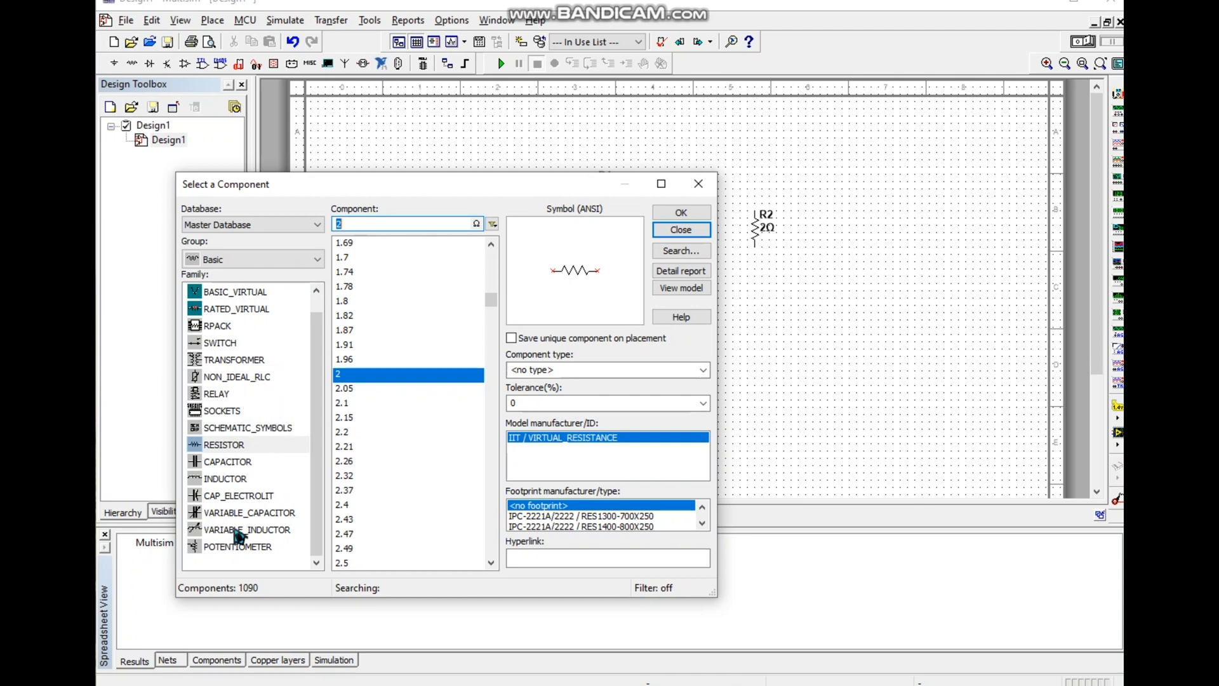
{"action": "left_click", "coordinate": [253, 257]}
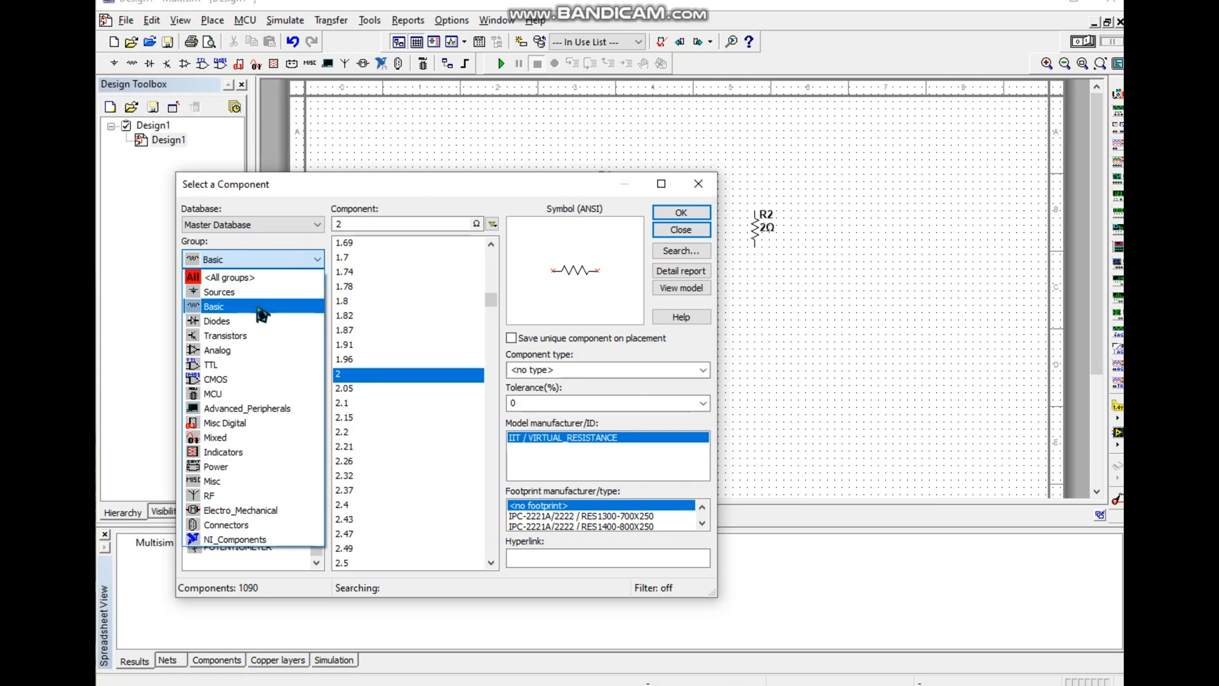
{"action": "left_click", "coordinate": [254, 296]}
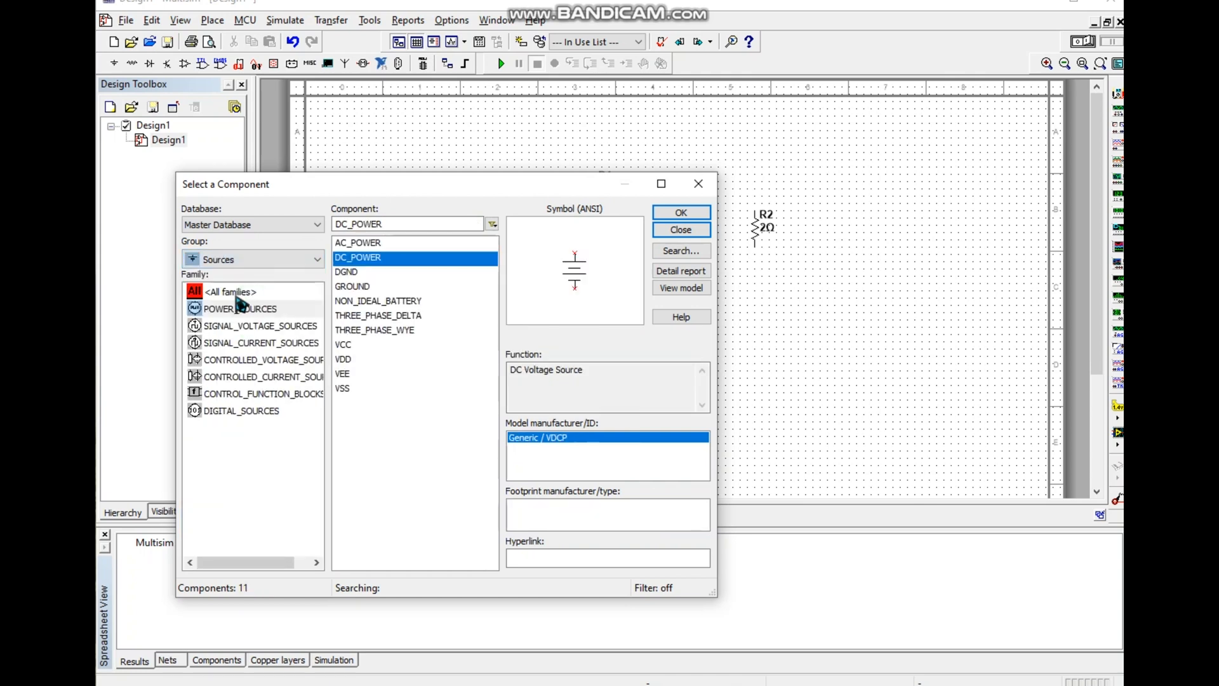
{"action": "left_click", "coordinate": [261, 332]}
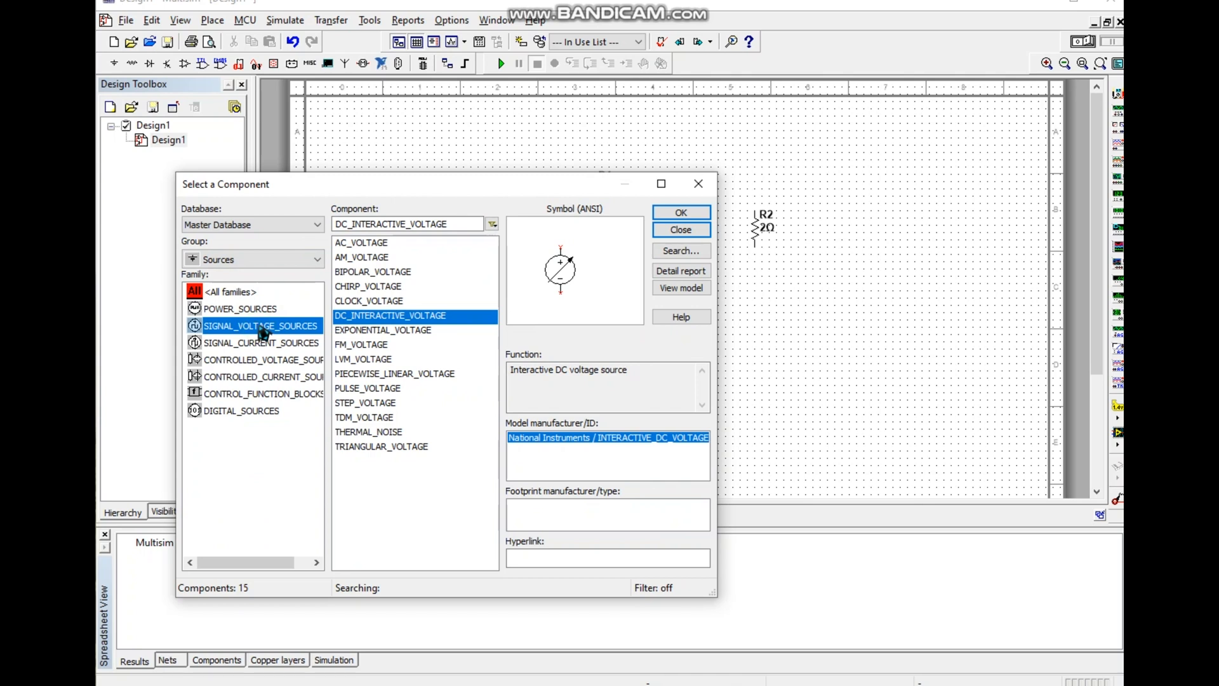
{"action": "left_click", "coordinate": [261, 310]}
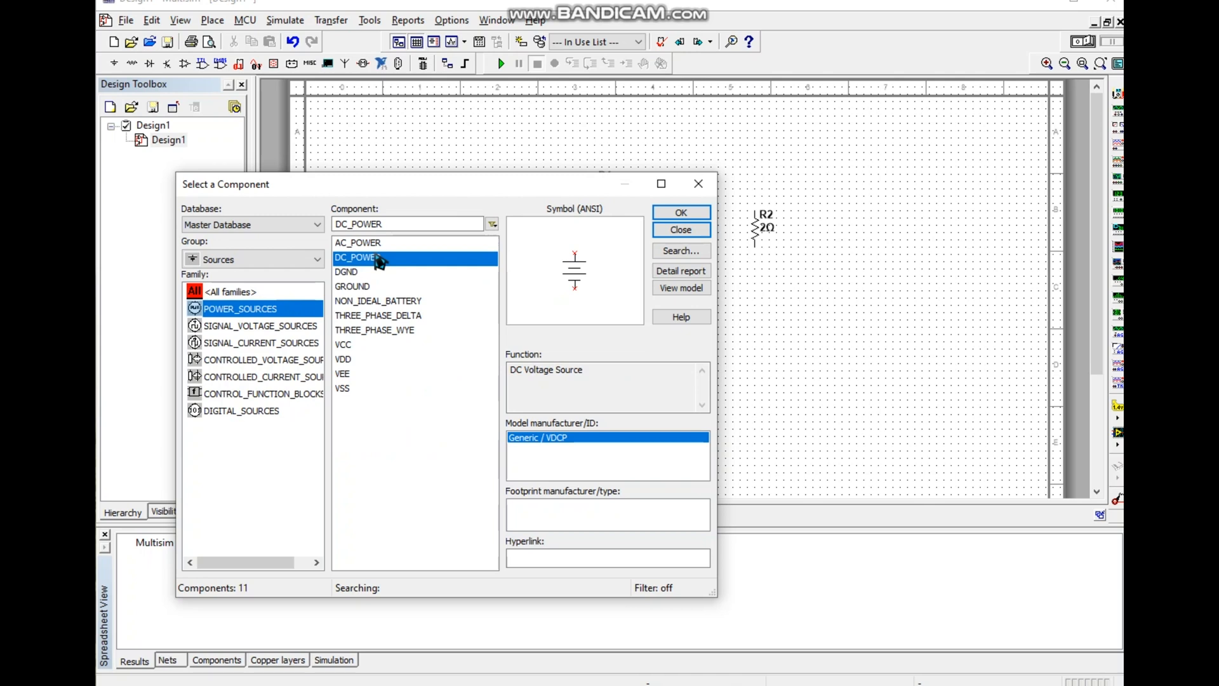
{"action": "left_click", "coordinate": [682, 213]}
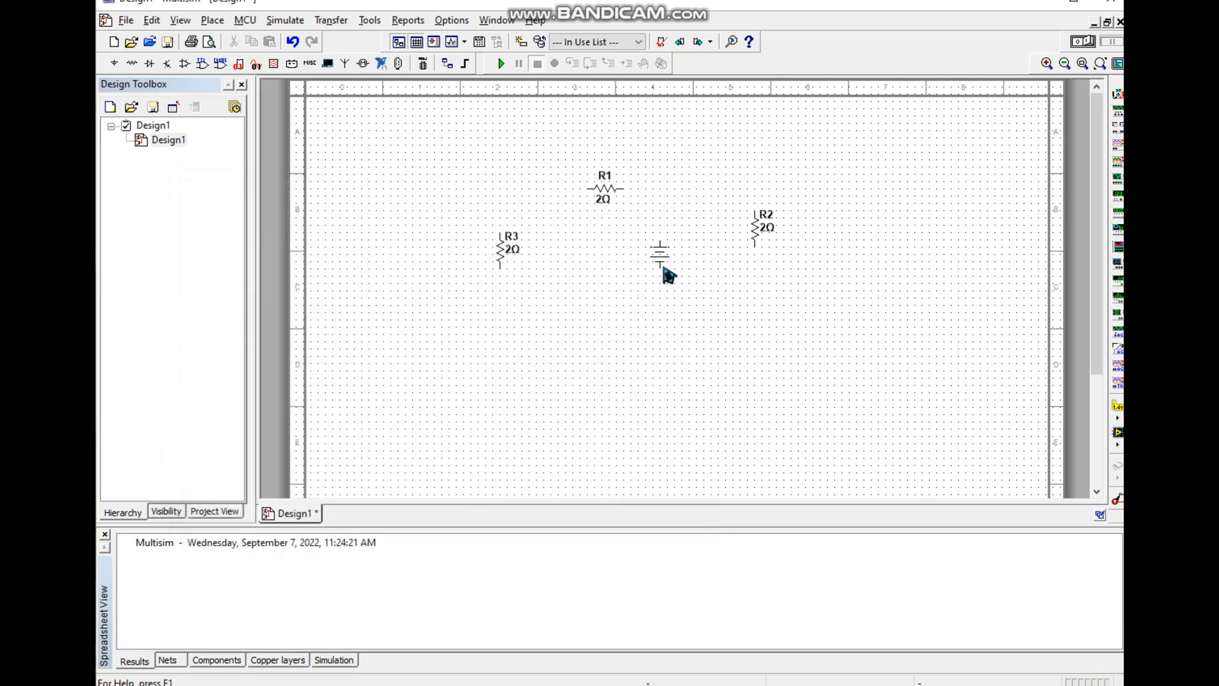
{"action": "left_click", "coordinate": [664, 261]}
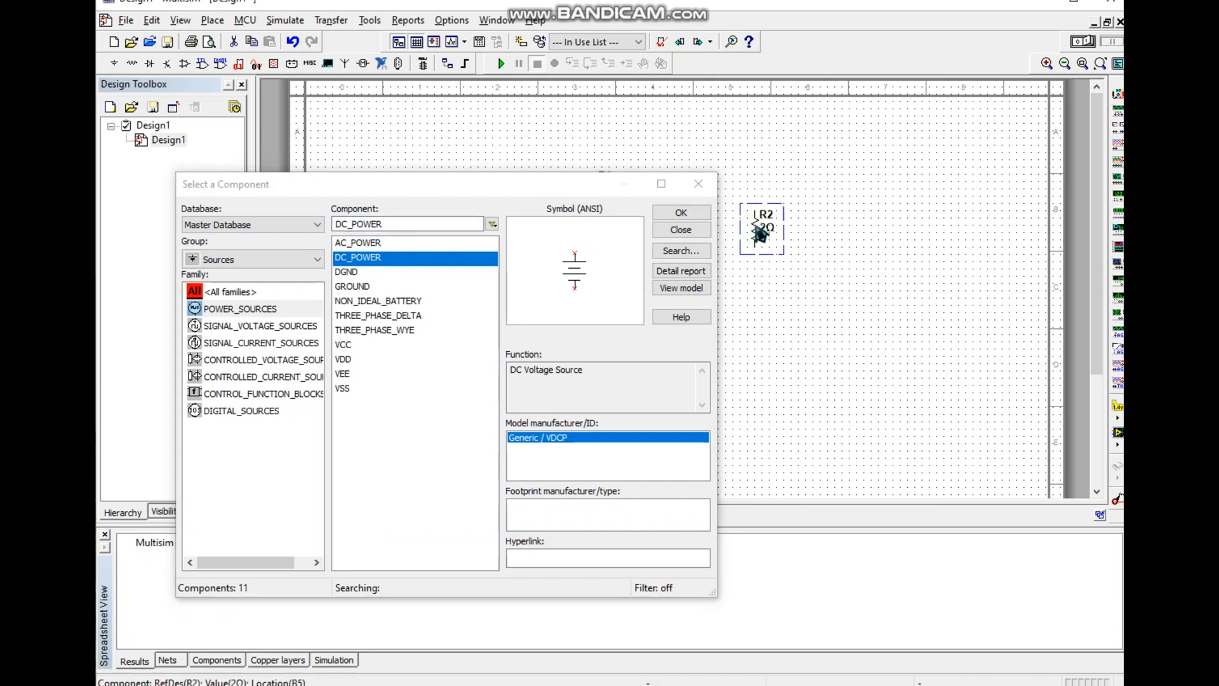
{"action": "double_click", "coordinate": [760, 235]}
{"action": "left_click", "coordinate": [709, 623]}
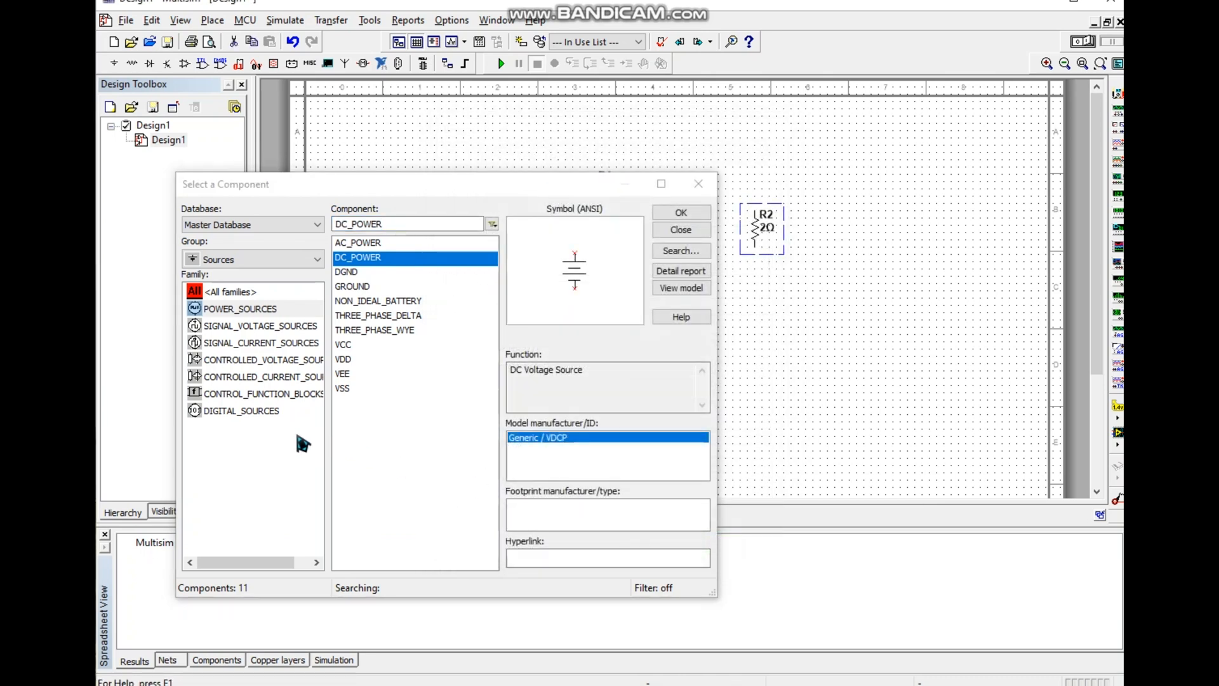
Place a GROUND symbol below R1, and move R2 down level with the DC source.
{"action": "left_click", "coordinate": [361, 273]}
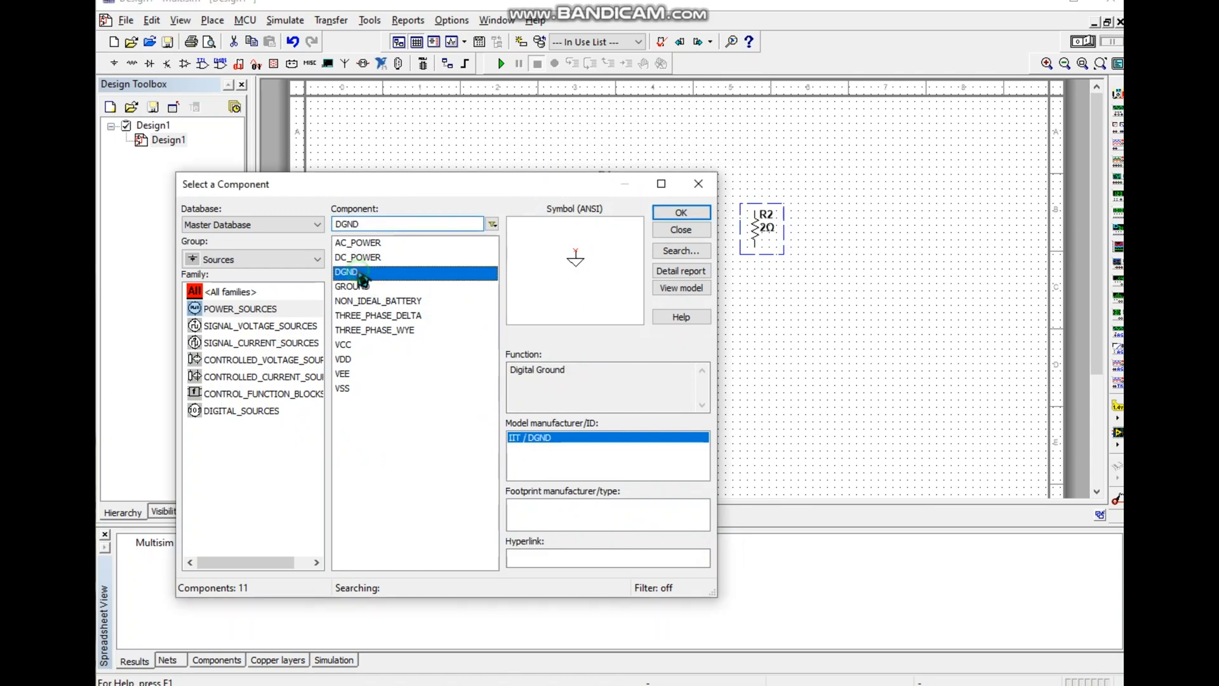
{"action": "left_click", "coordinate": [363, 293]}
{"action": "left_click", "coordinate": [683, 215]}
{"action": "left_click", "coordinate": [593, 348]}
{"action": "left_click", "coordinate": [681, 229]}
{"action": "left_click_drag", "start_coordinate": [758, 224], "coordinate": [773, 245]}
{"action": "left_click", "coordinate": [744, 311]}
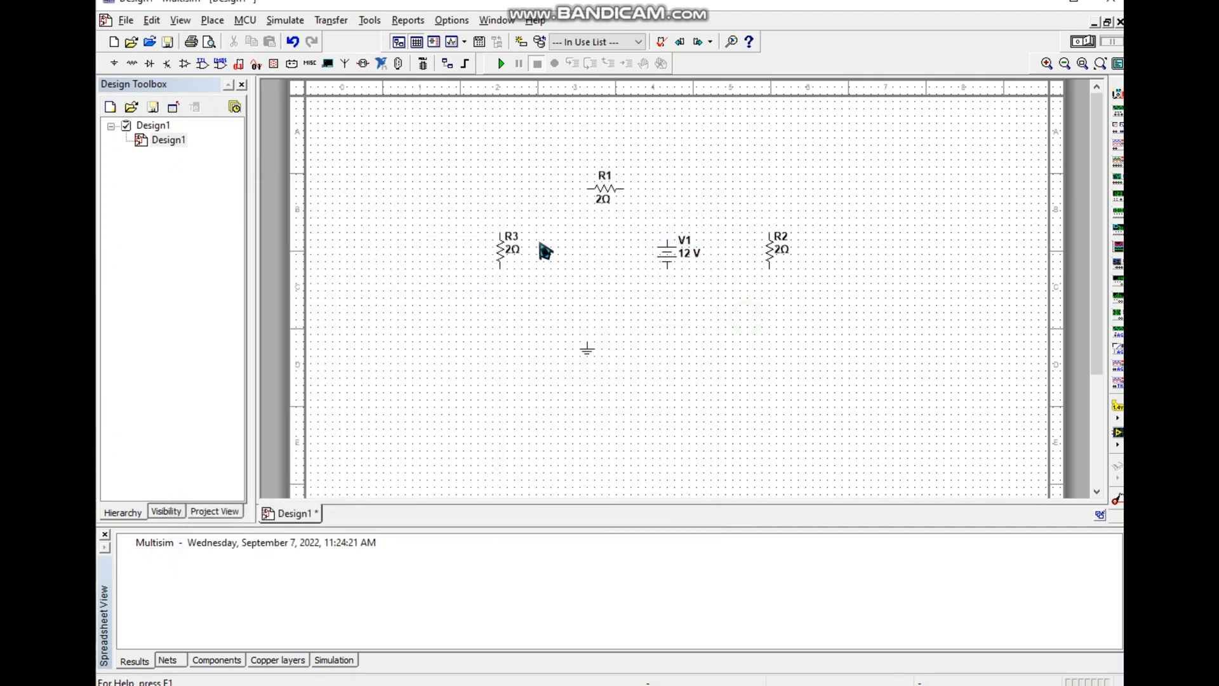
Wire R3's upper end through R1 to R2's upper end, and connect the DC source's positive terminal to that wire.
{"action": "left_click", "coordinate": [501, 232]}
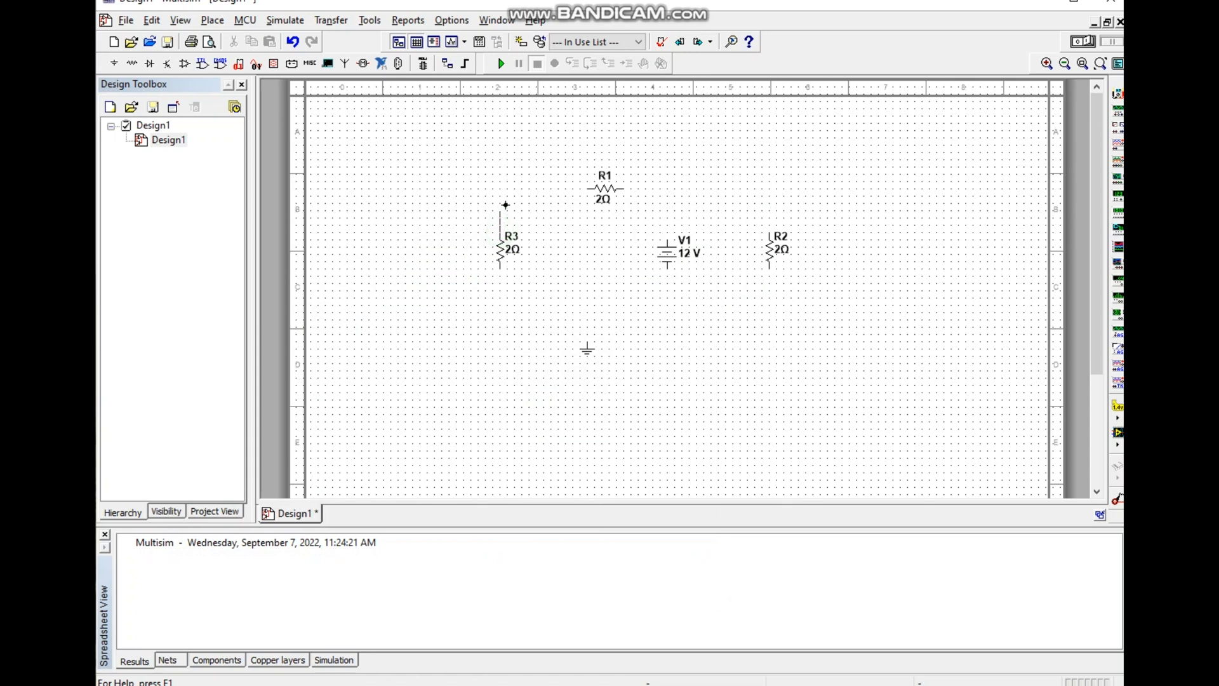
{"action": "left_click", "coordinate": [587, 187]}
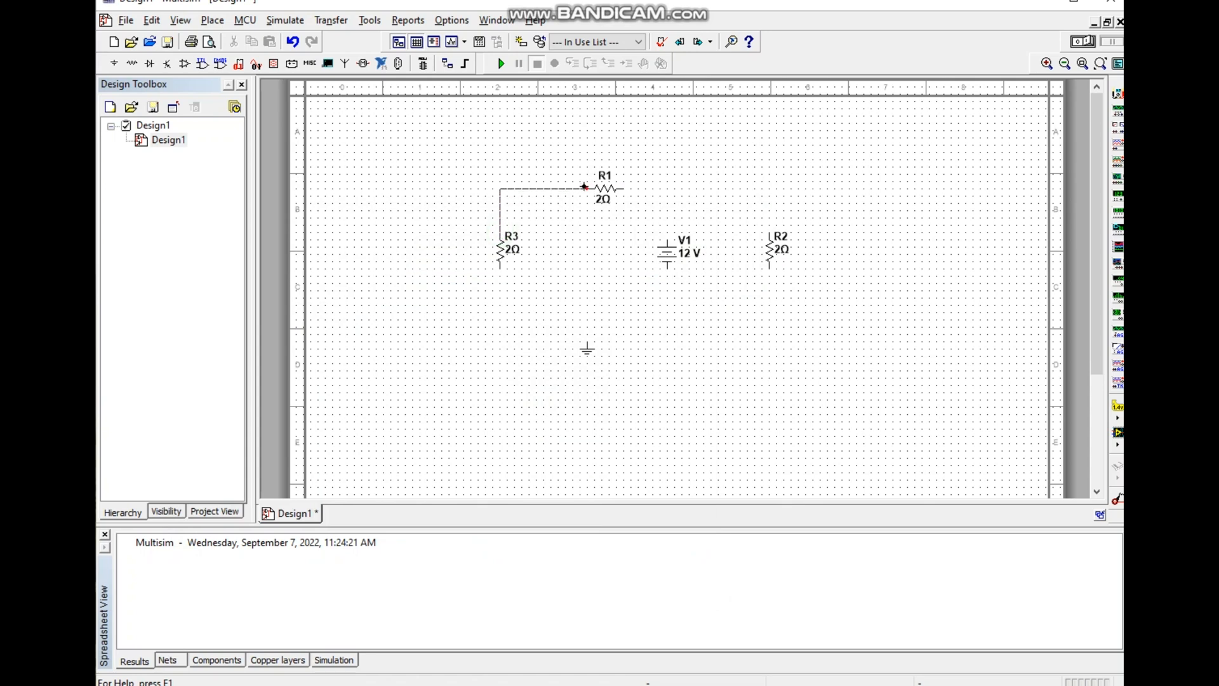
{"action": "left_click", "coordinate": [624, 189]}
{"action": "left_click", "coordinate": [769, 231]}
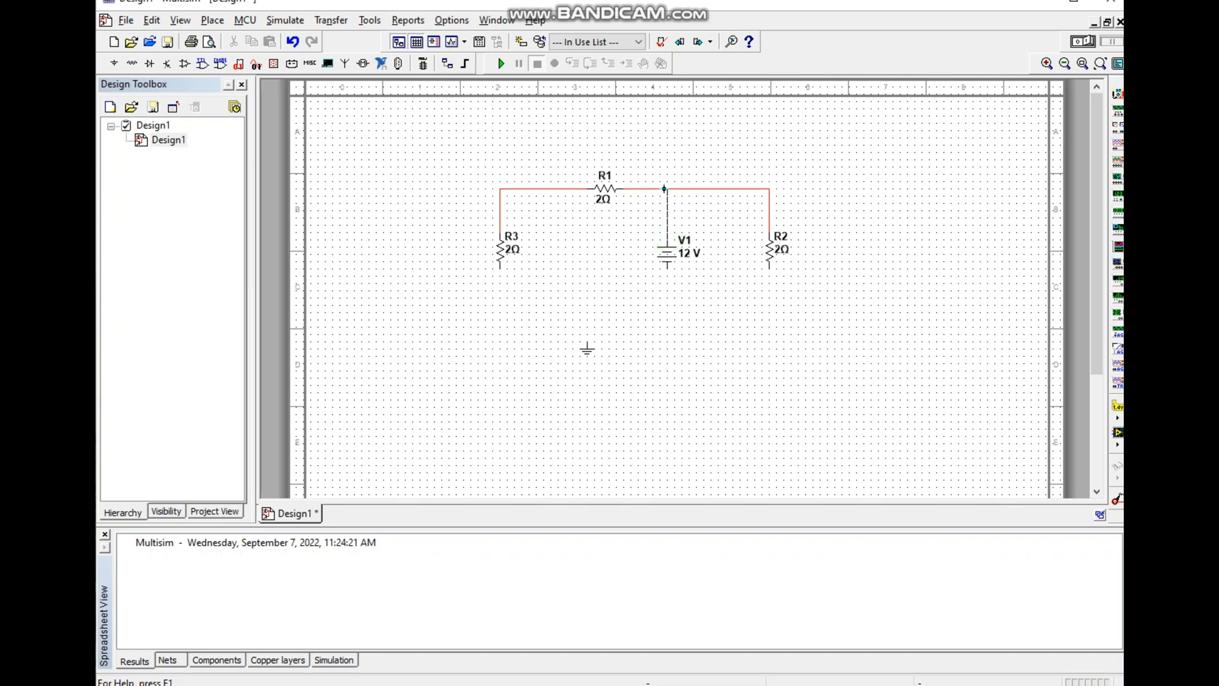
{"action": "left_click", "coordinate": [667, 188]}
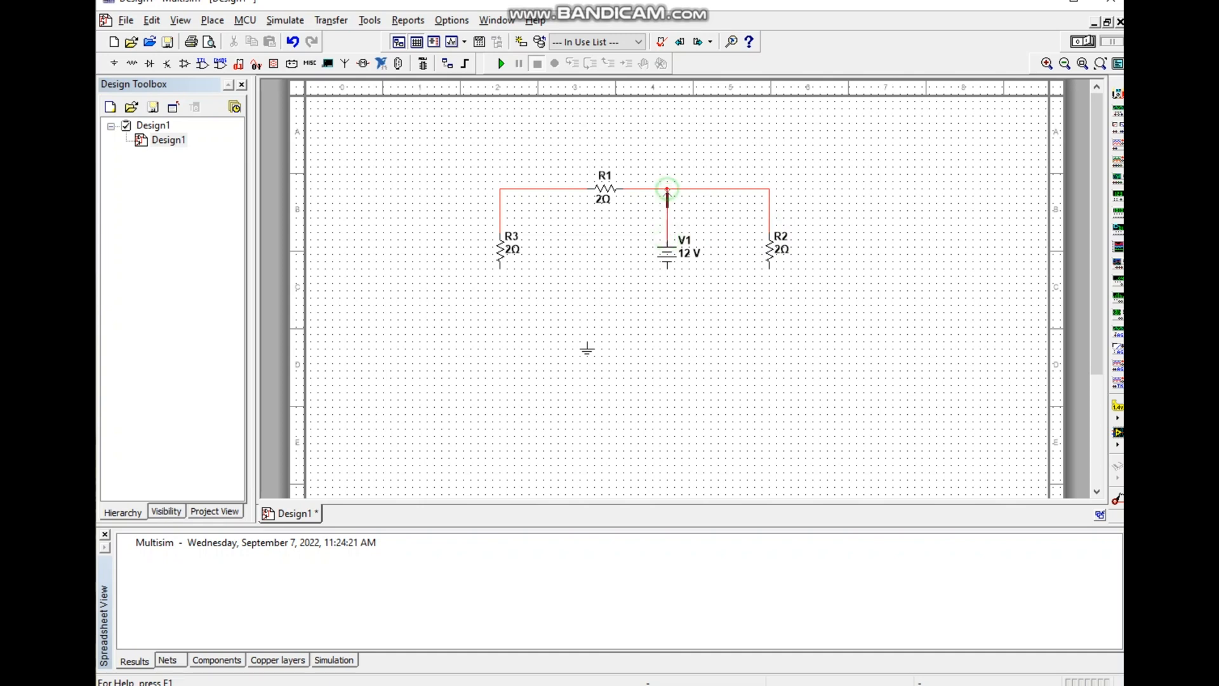
Wire the lower ends of R3 and R2 to the DC source's negative terminal, and connect the ground to the bottom wire.
{"action": "left_click", "coordinate": [500, 269]}
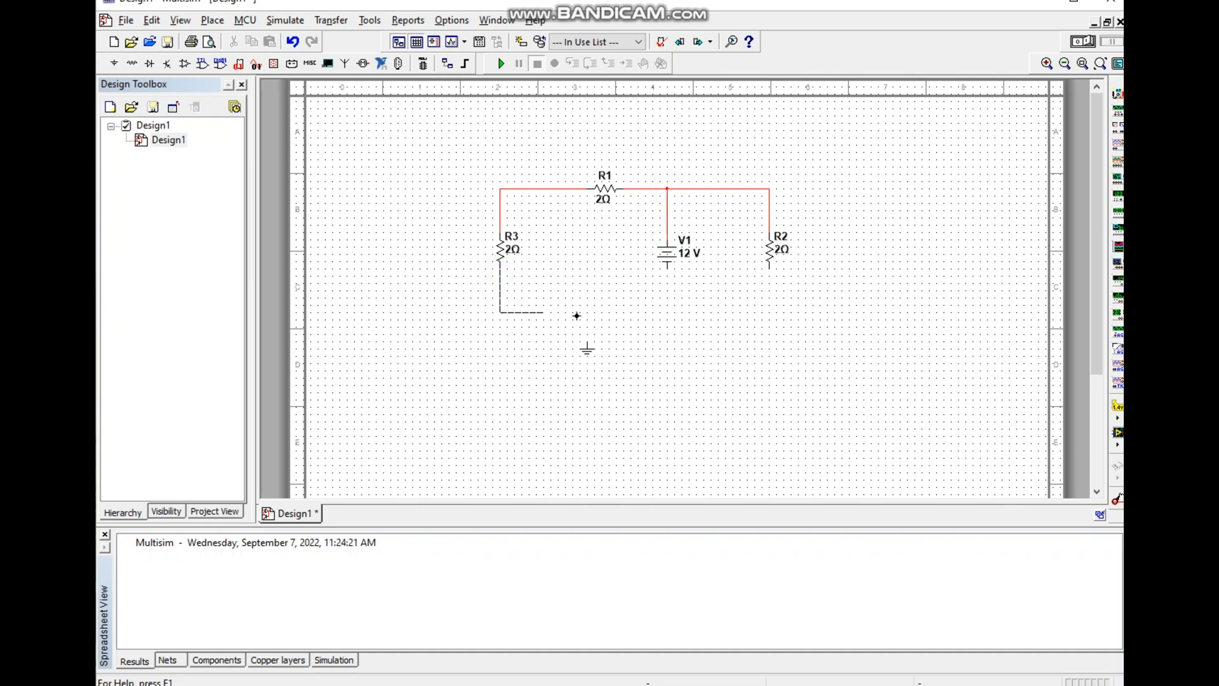
{"action": "left_click", "coordinate": [667, 318]}
{"action": "left_click", "coordinate": [668, 270]}
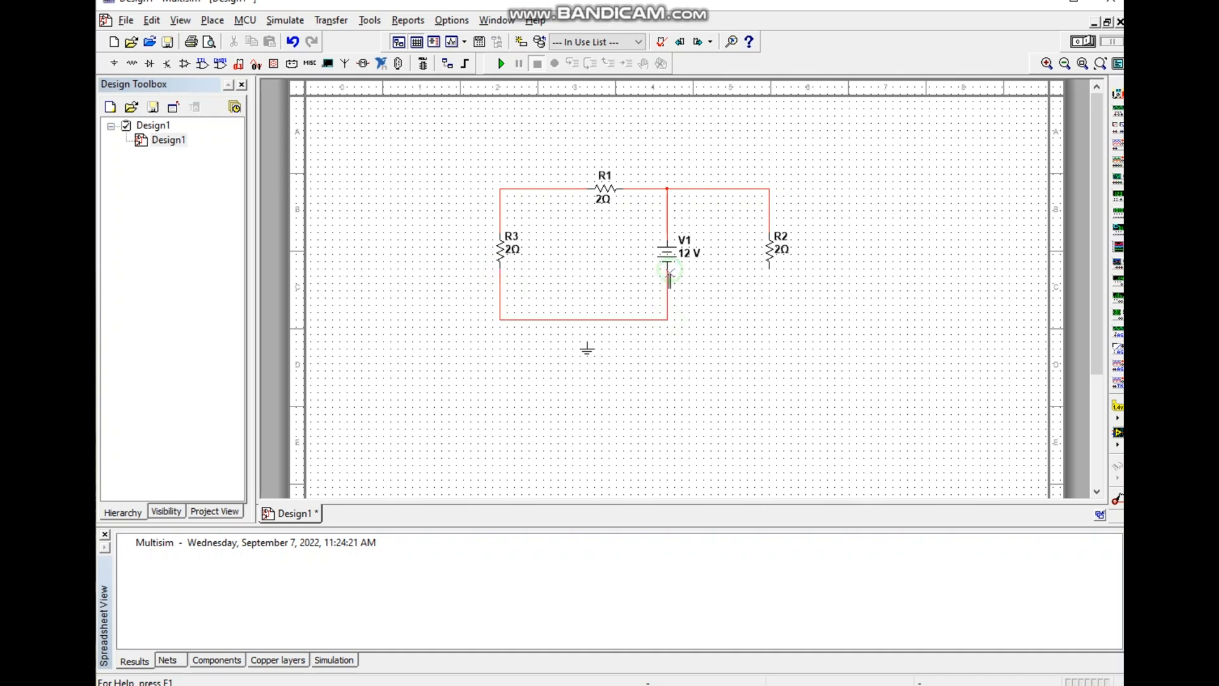
{"action": "left_click", "coordinate": [769, 270]}
{"action": "left_click", "coordinate": [667, 319]}
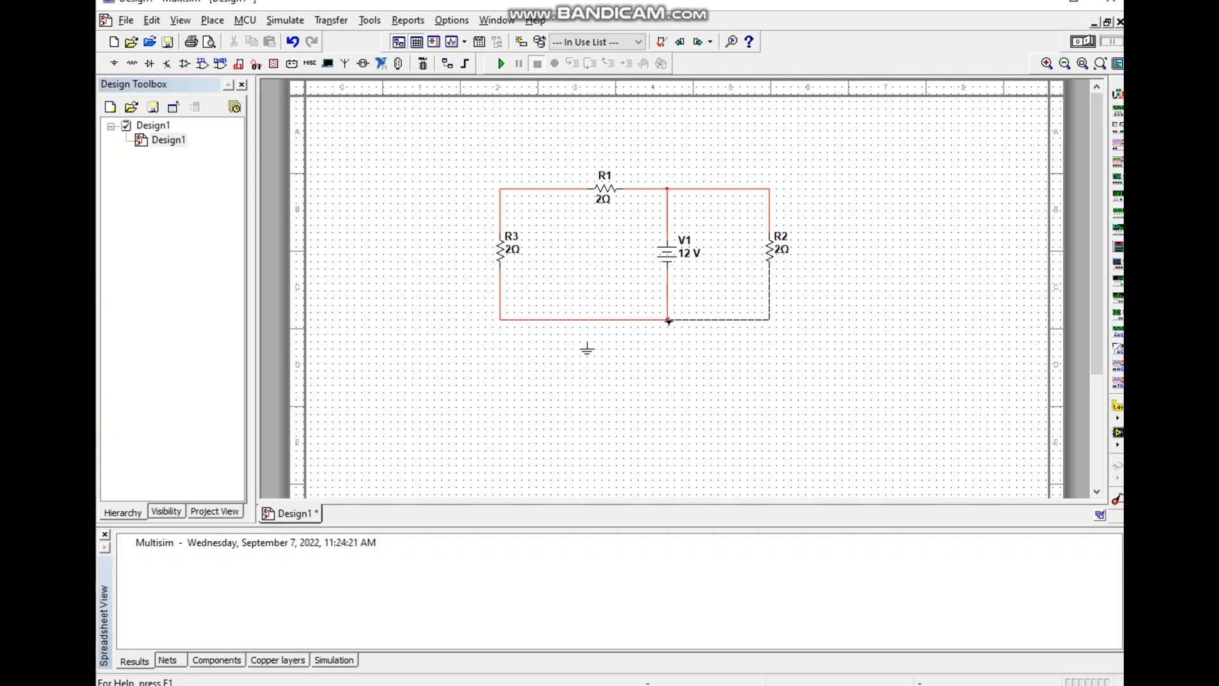
{"action": "left_click", "coordinate": [587, 342]}
{"action": "left_click", "coordinate": [585, 319]}
Set the resistance of R3 to 2.5 kΩ.
{"action": "left_click", "coordinate": [518, 250]}
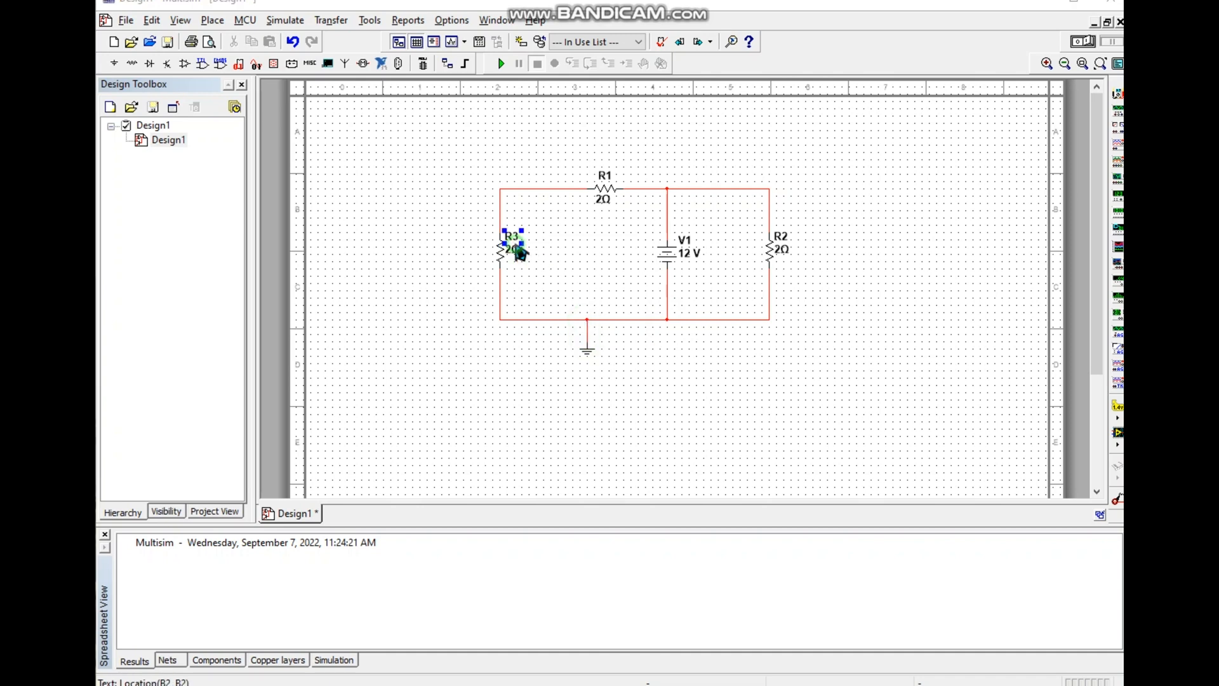
{"action": "double_click", "coordinate": [519, 253]}
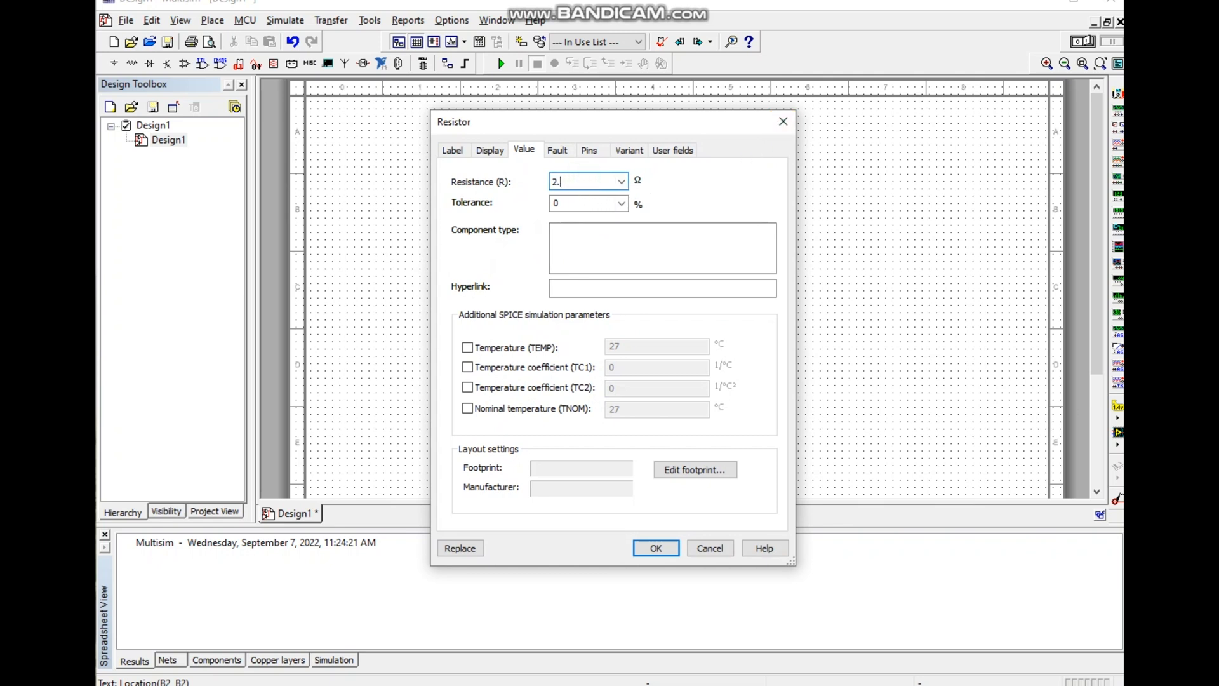
{"action": "type", "text": "k"}
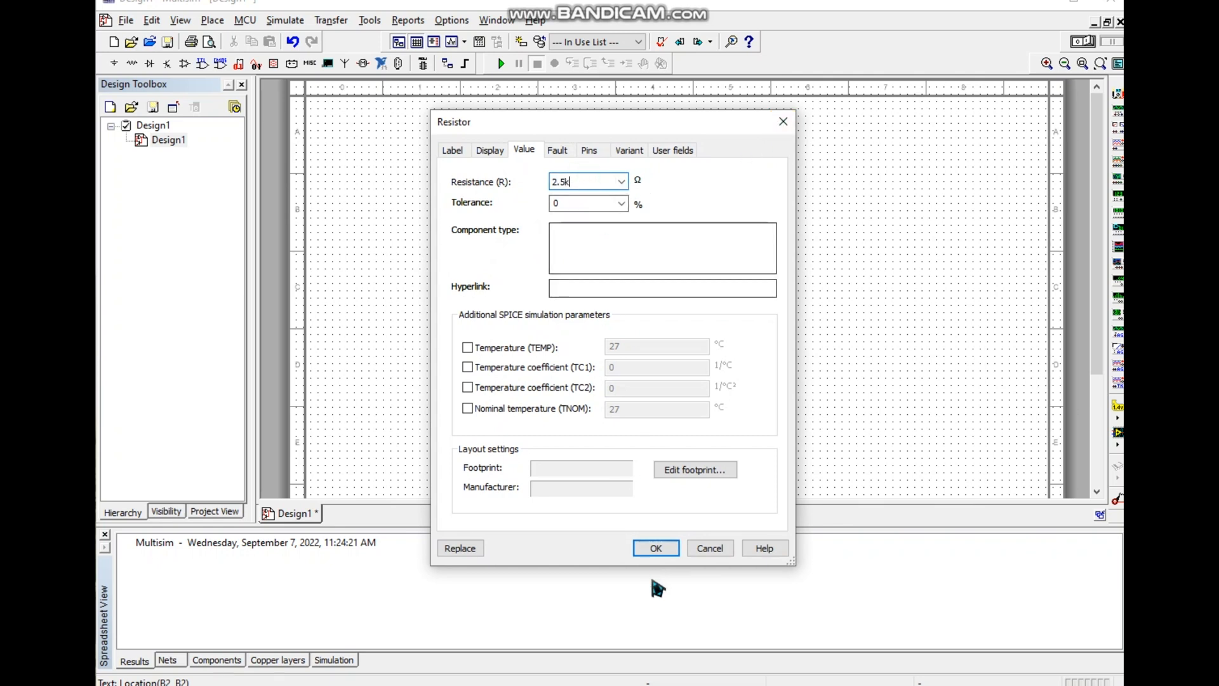
{"action": "left_click", "coordinate": [656, 548]}
Set the resistance of R2 to 2.9 Ω.
{"action": "double_click", "coordinate": [771, 251]}
{"action": "left_click", "coordinate": [583, 183]}
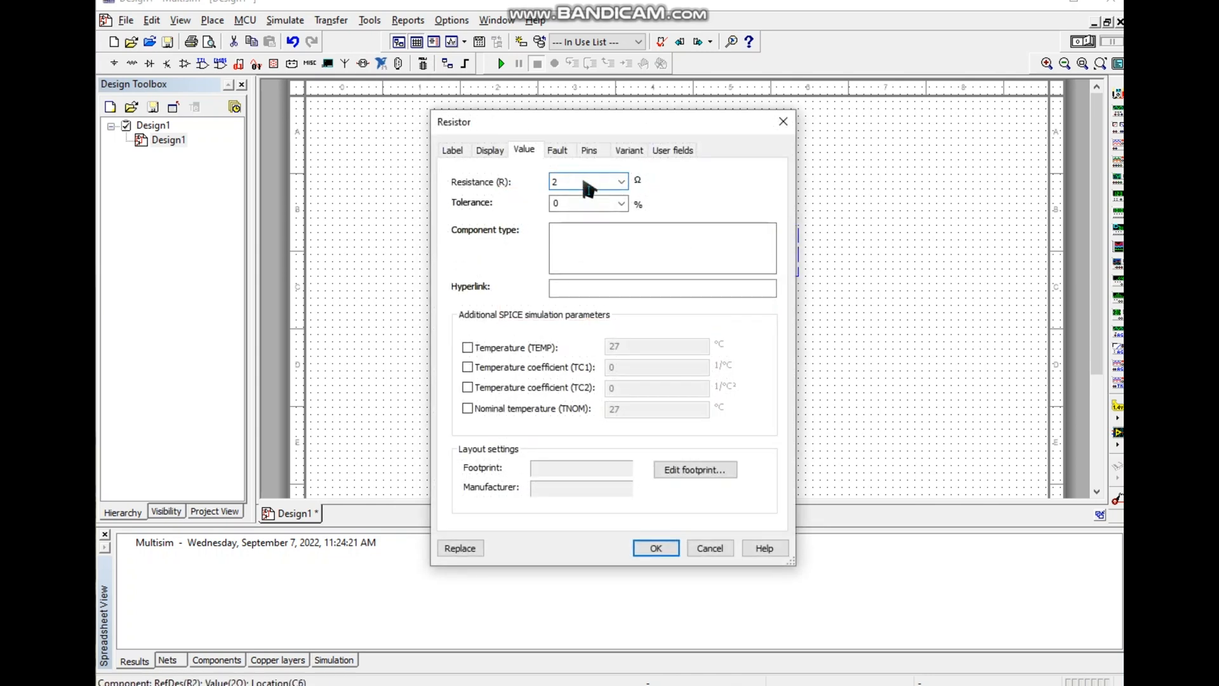
{"action": "type", "text": ".9"}
{"action": "left_click", "coordinate": [657, 551]}
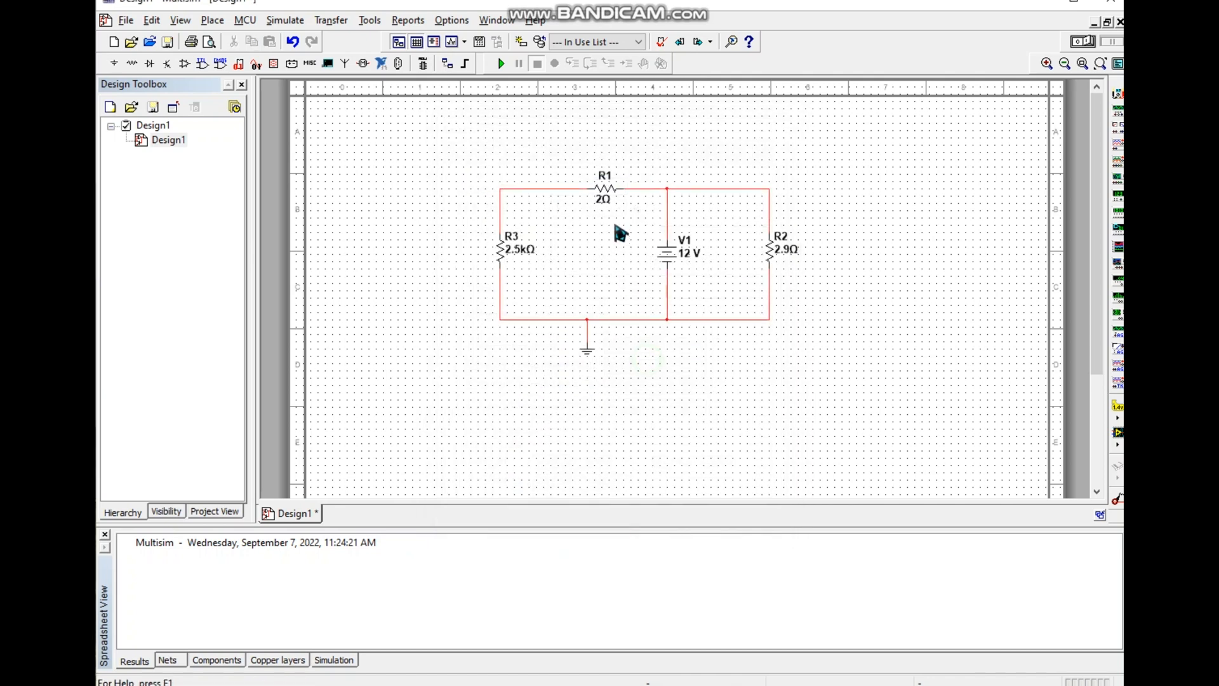
Set the resistance of R1 to 5 kΩ.
{"action": "double_click", "coordinate": [602, 199]}
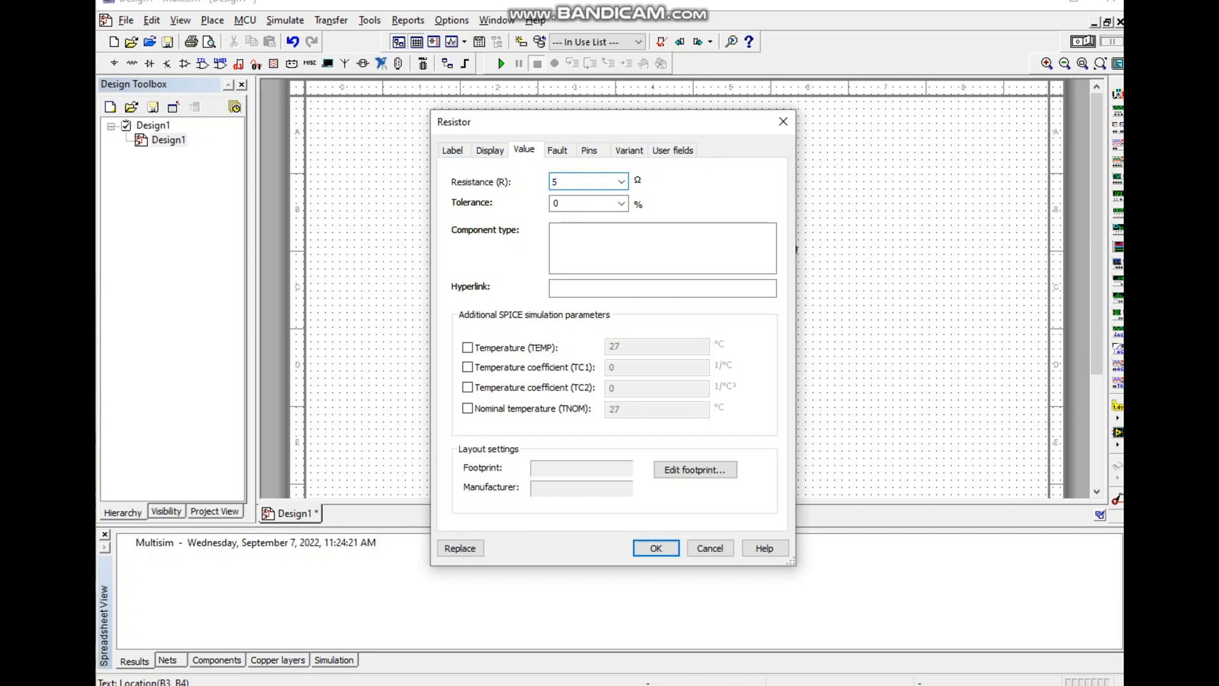
{"action": "type", "text": "5k"}
{"action": "left_click", "coordinate": [656, 548]}
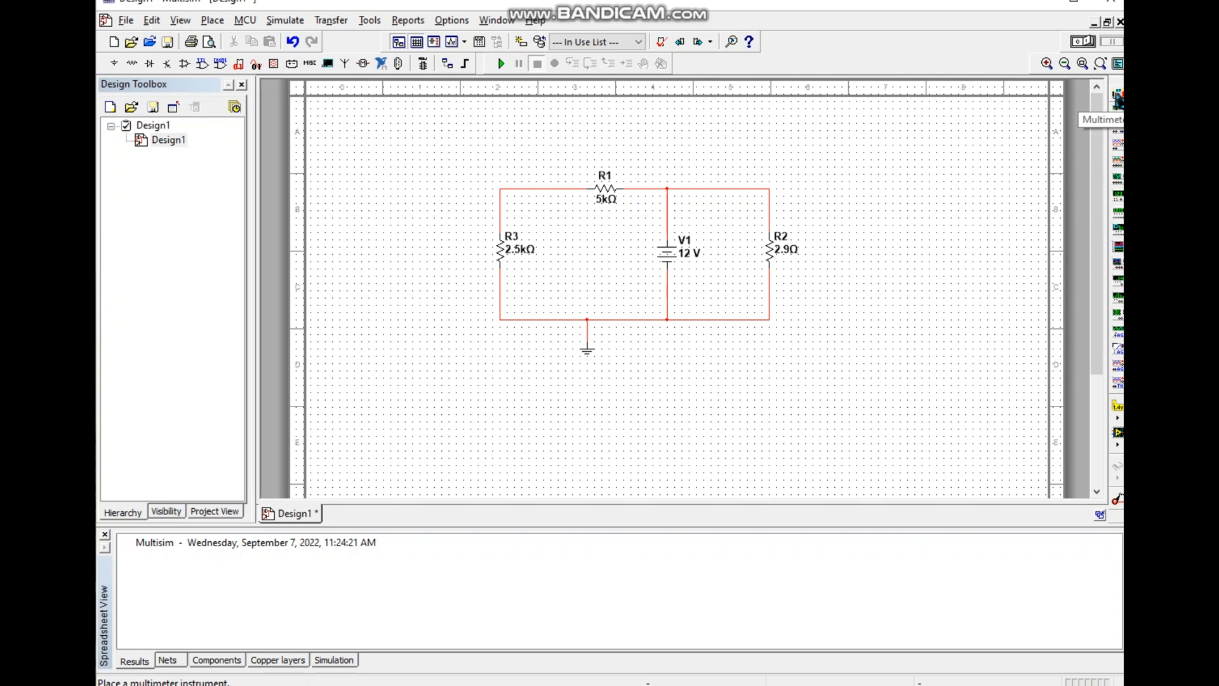
Place three multimeters on the schematic: one above R1, one to the right of R2 and one to the left of R3.
{"action": "left_click", "coordinate": [1117, 96]}
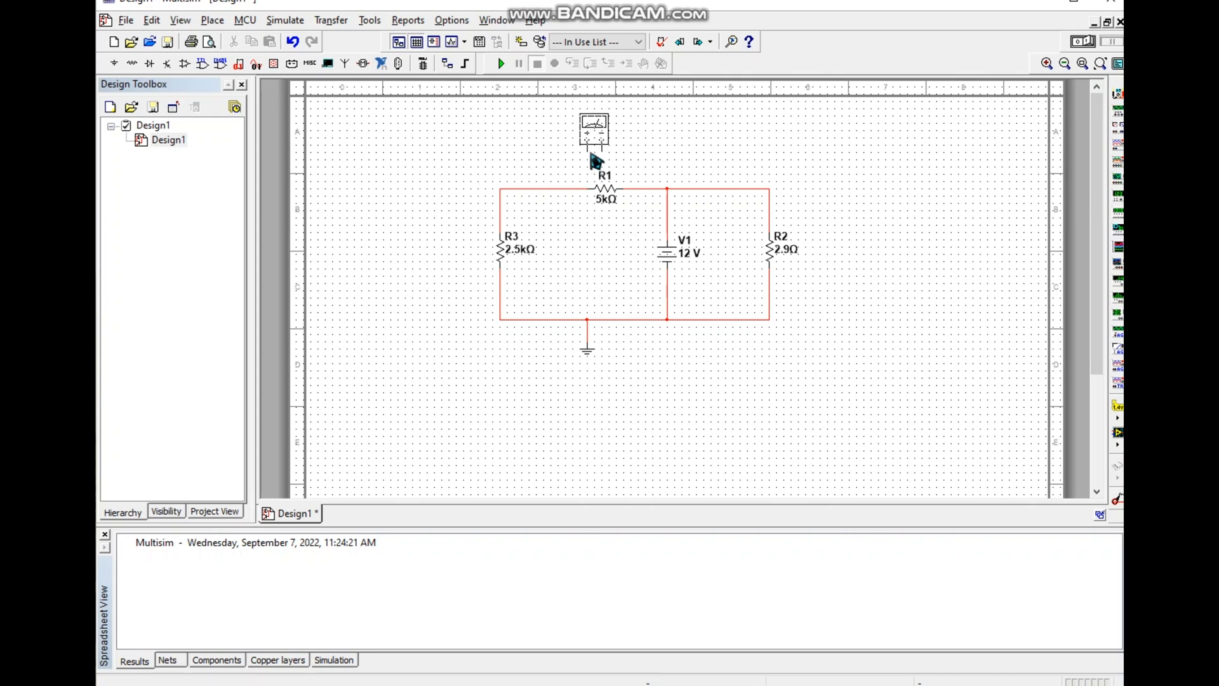
{"action": "left_click", "coordinate": [594, 152]}
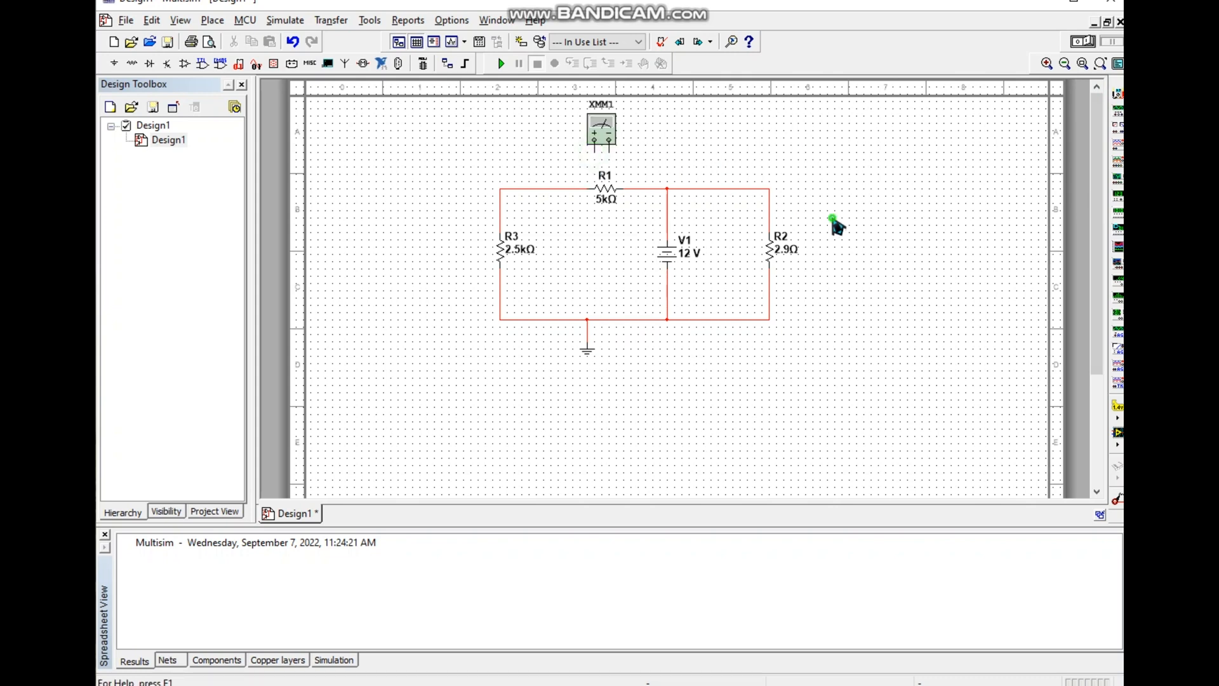
{"action": "left_click", "coordinate": [1117, 111]}
{"action": "left_click", "coordinate": [1006, 130]}
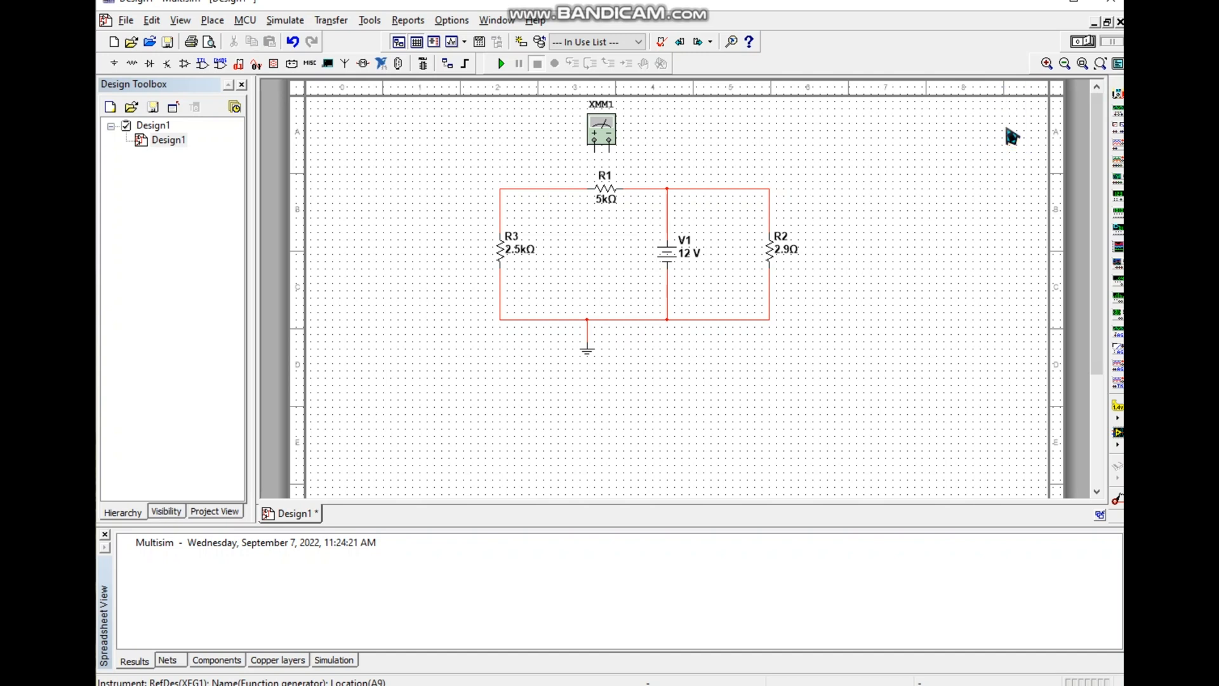
{"action": "left_click", "coordinate": [1118, 94]}
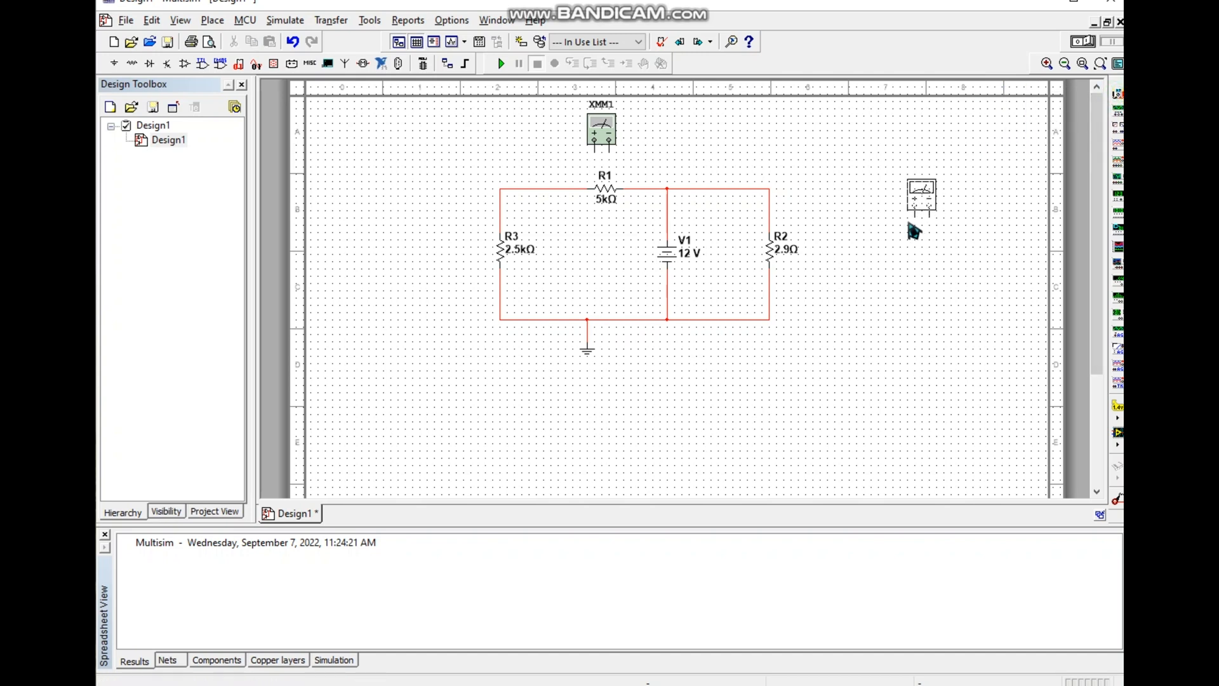
{"action": "left_click", "coordinate": [840, 243]}
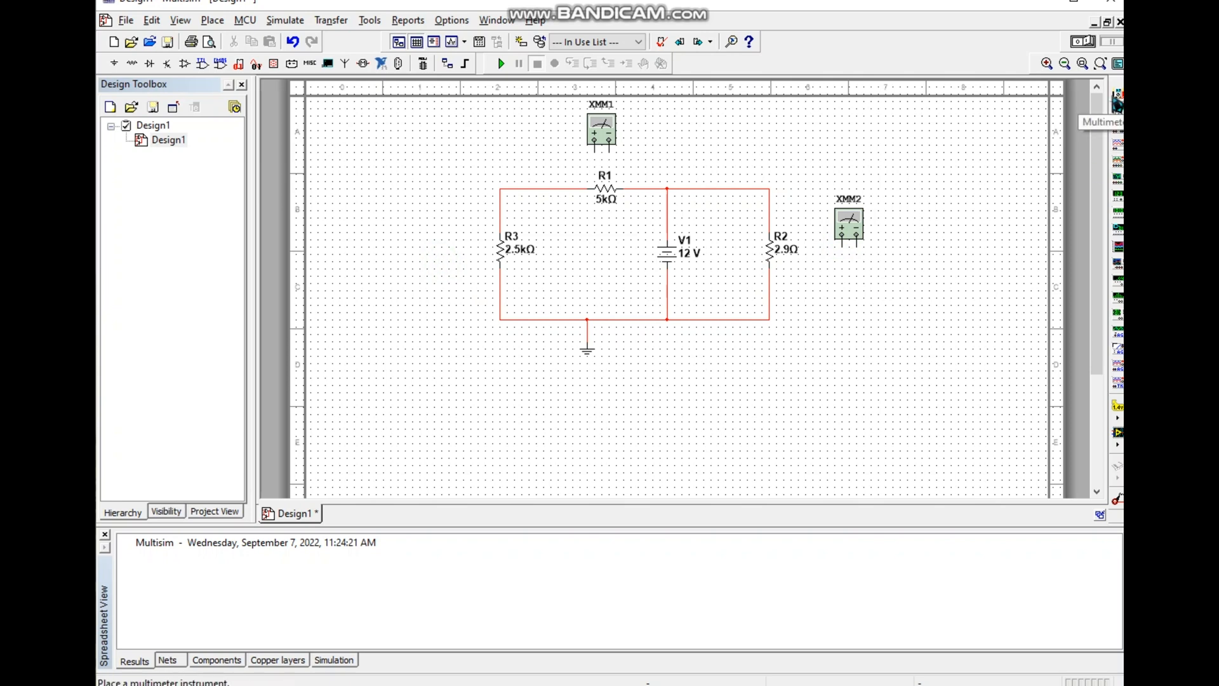
{"action": "left_click", "coordinate": [1116, 106]}
{"action": "left_click", "coordinate": [450, 269]}
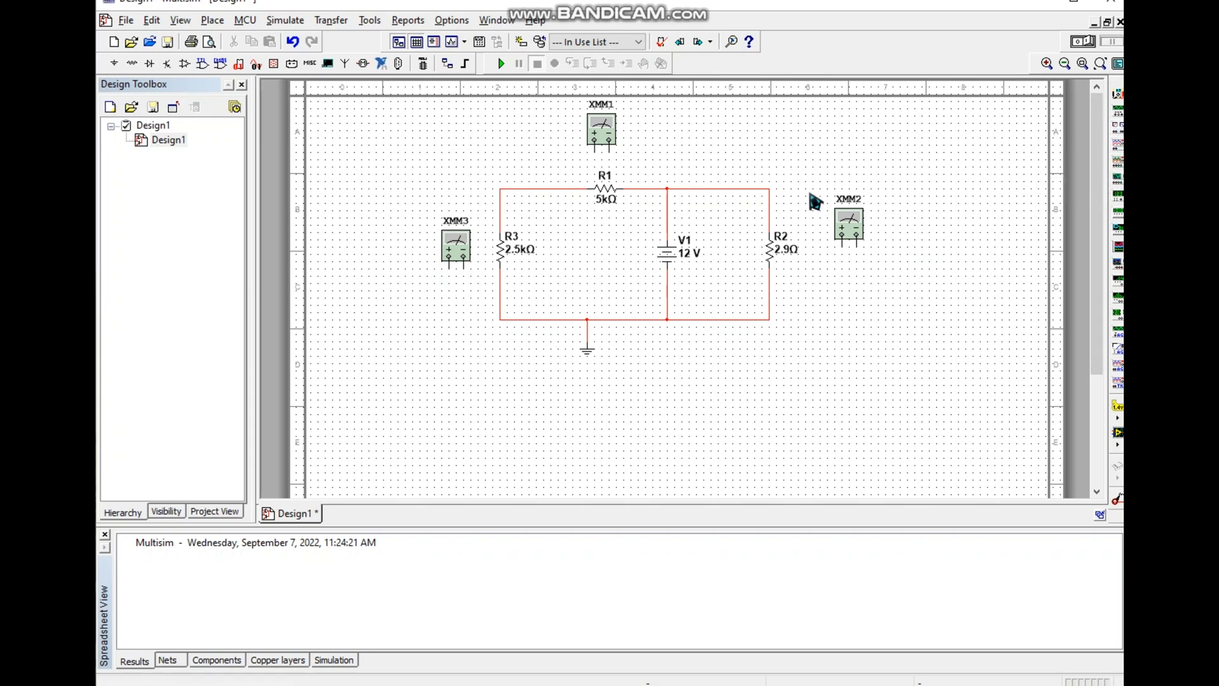
Try rotating the multimeter beside R2 by 90° counter-clockwise, and rotate it back.
{"action": "right_click", "coordinate": [858, 228]}
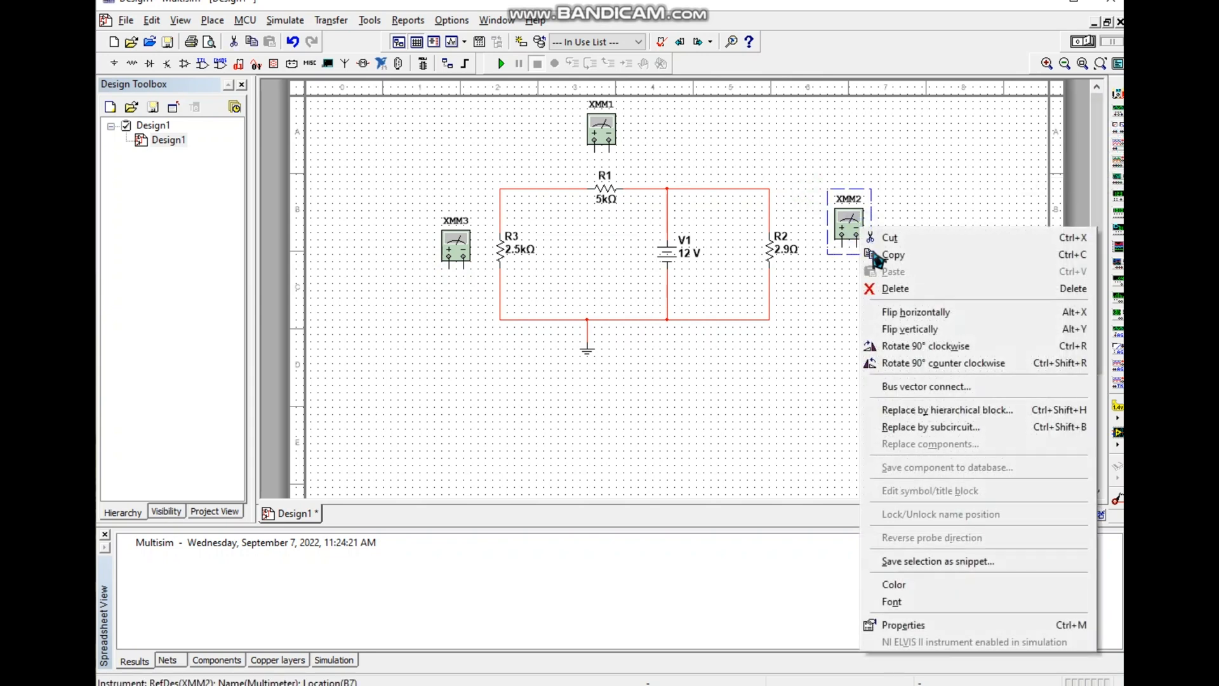
{"action": "left_click", "coordinate": [891, 362]}
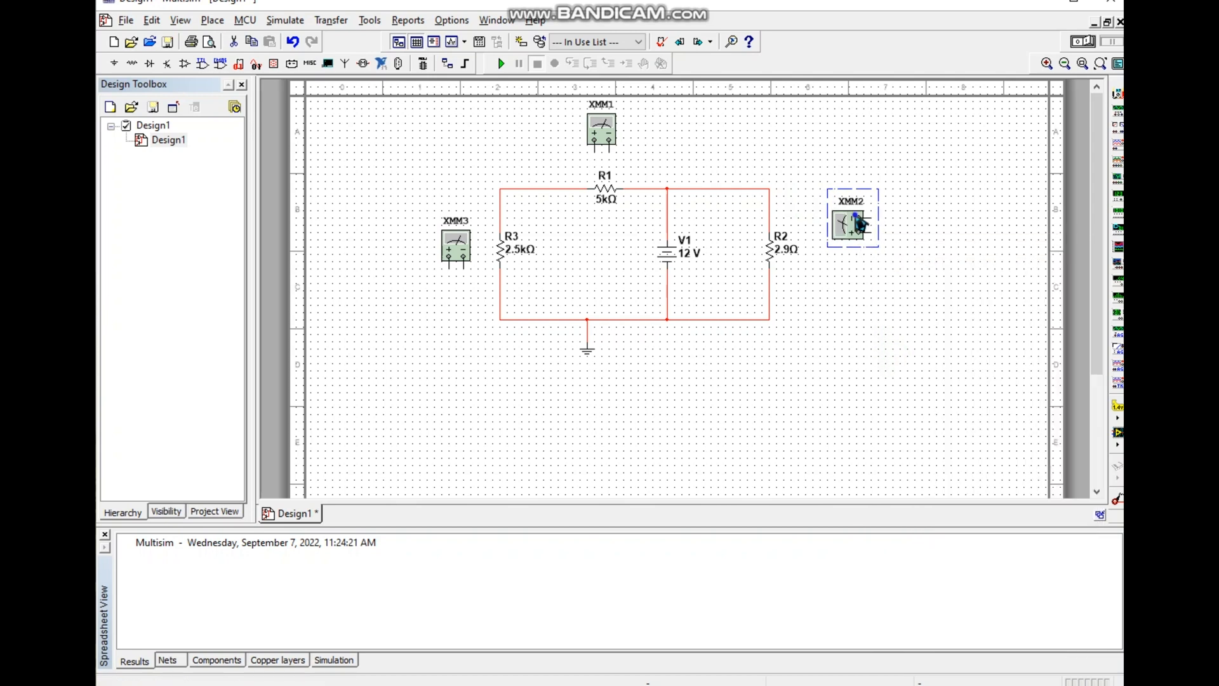
{"action": "right_click", "coordinate": [860, 223]}
{"action": "left_click", "coordinate": [901, 331]}
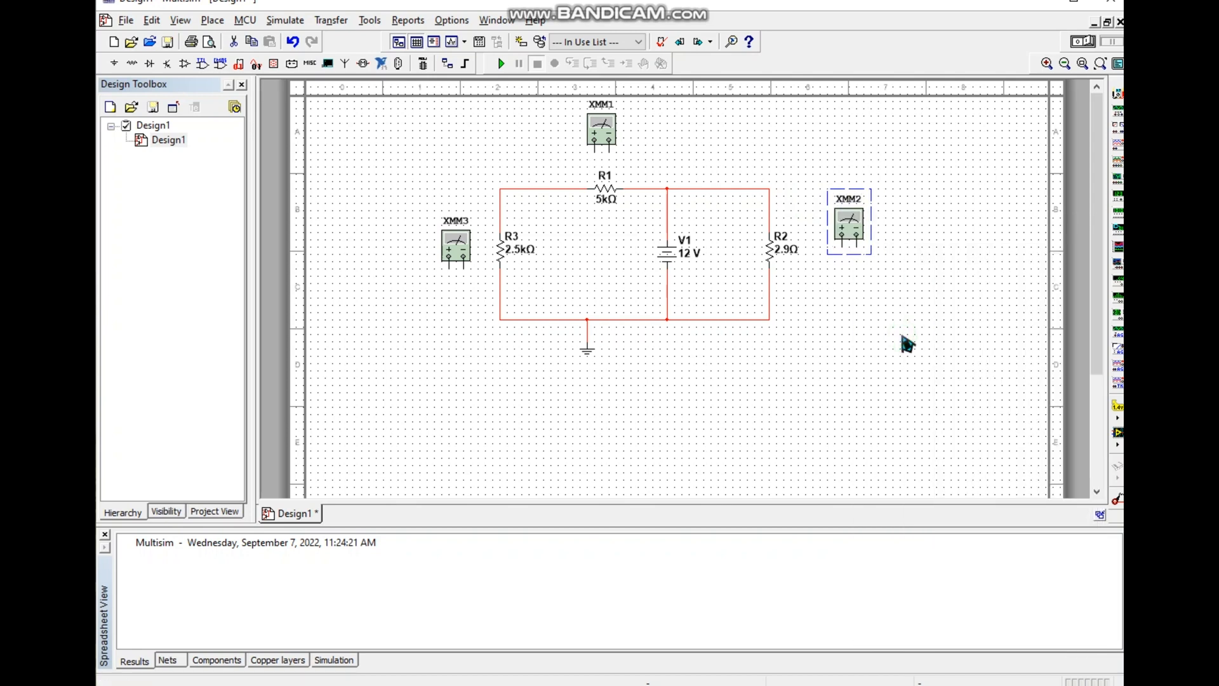
Rotate the multimeter beside R2 by 90° clockwise and wire it across R2, positive terminal to the resistor's upper end.
{"action": "right_click", "coordinate": [857, 231]}
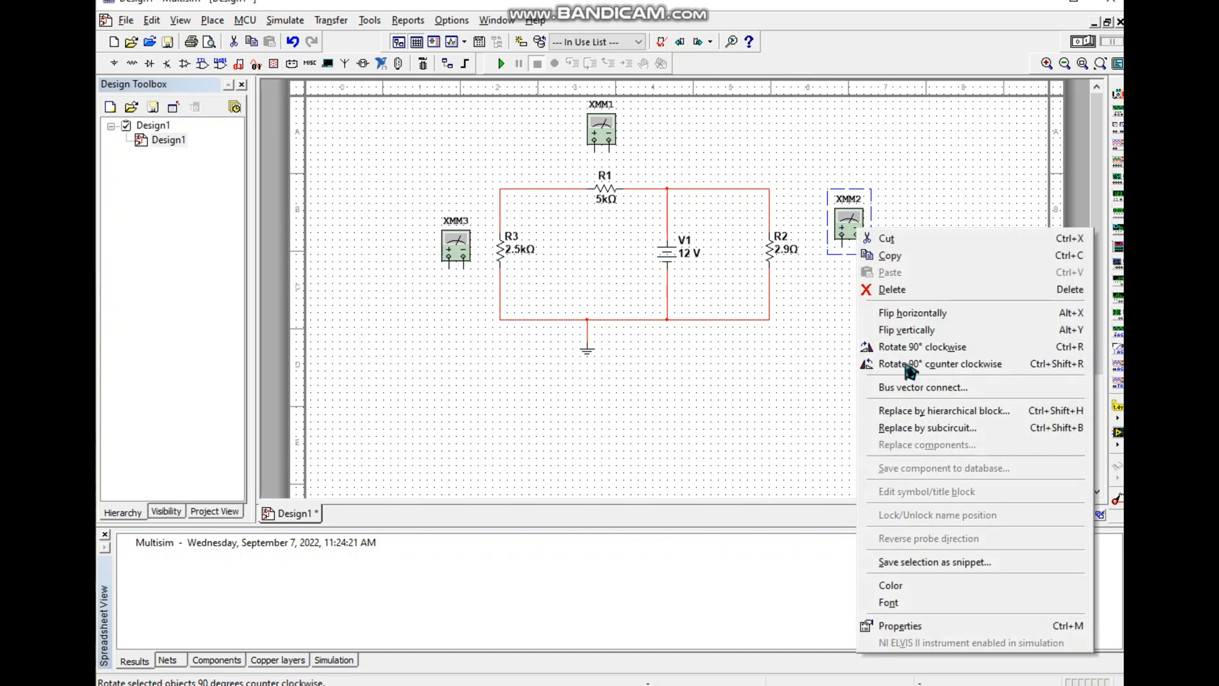
{"action": "left_click", "coordinate": [902, 345]}
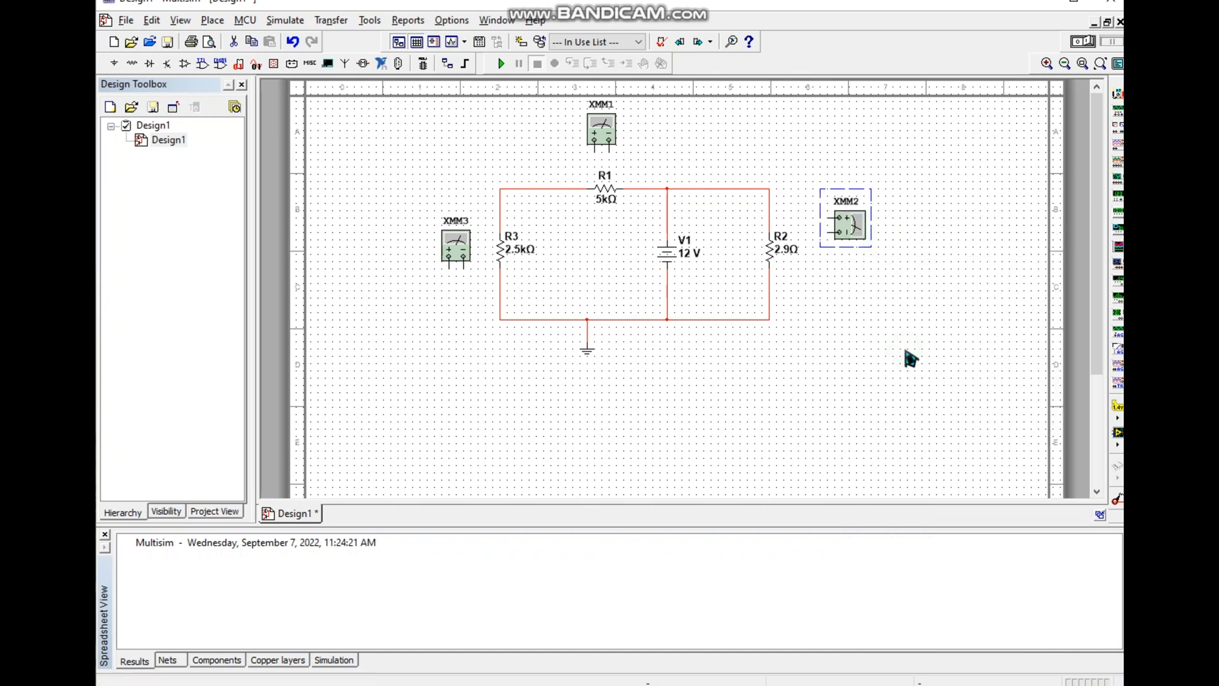
{"action": "left_click", "coordinate": [824, 218]}
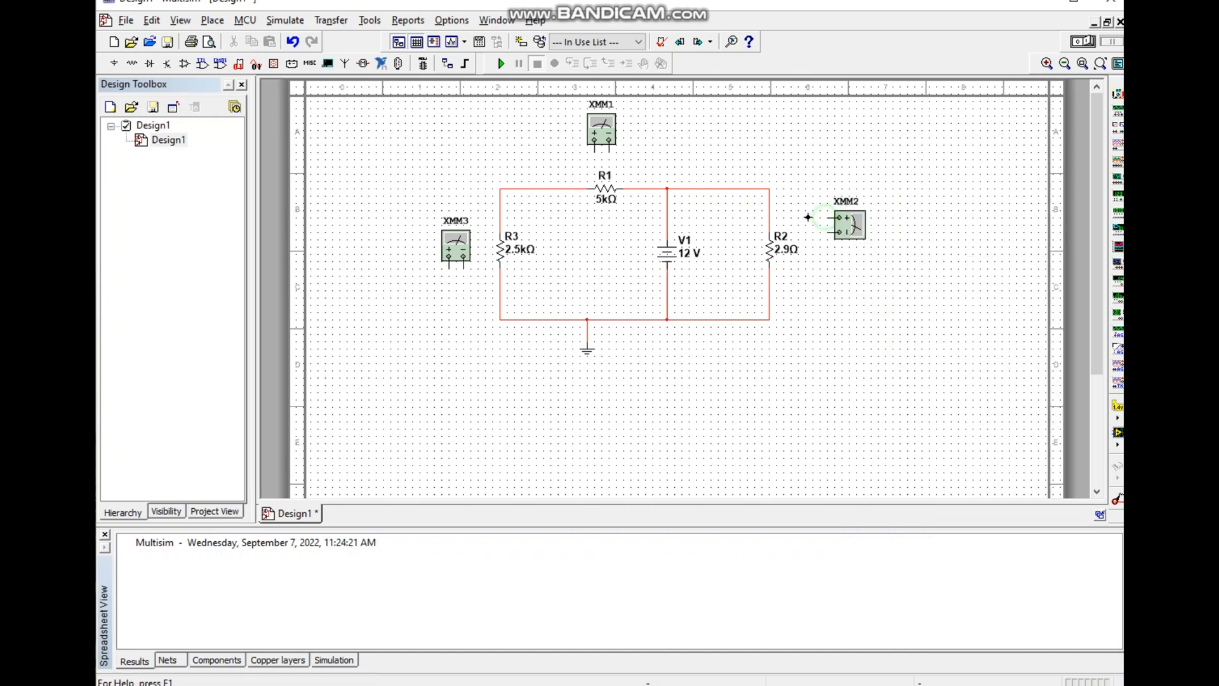
{"action": "left_click", "coordinate": [768, 208]}
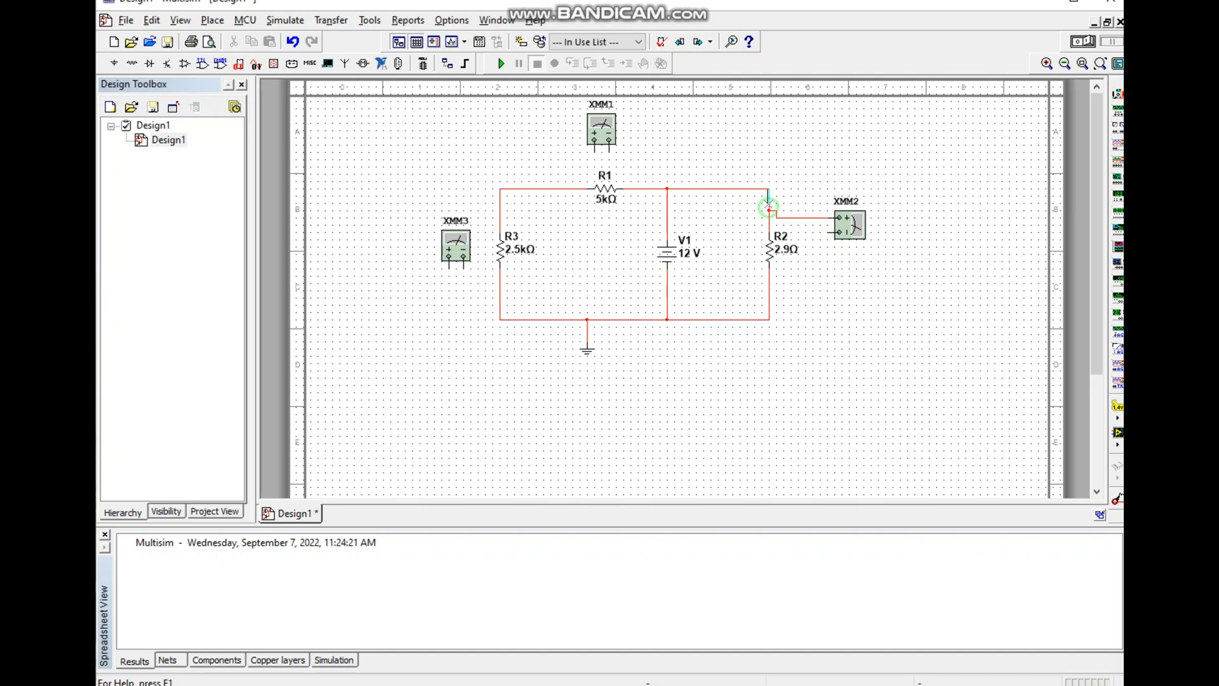
{"action": "left_click", "coordinate": [826, 233]}
{"action": "left_click", "coordinate": [839, 322]}
{"action": "key", "text": "Escape"}
{"action": "left_click", "coordinate": [829, 234]}
{"action": "left_click", "coordinate": [772, 294]}
Wire the multimeter above R1 across R1, with its positive terminal on the side towards R3.
{"action": "left_click", "coordinate": [557, 188]}
{"action": "left_click", "coordinate": [609, 144]}
{"action": "left_click", "coordinate": [645, 188]}
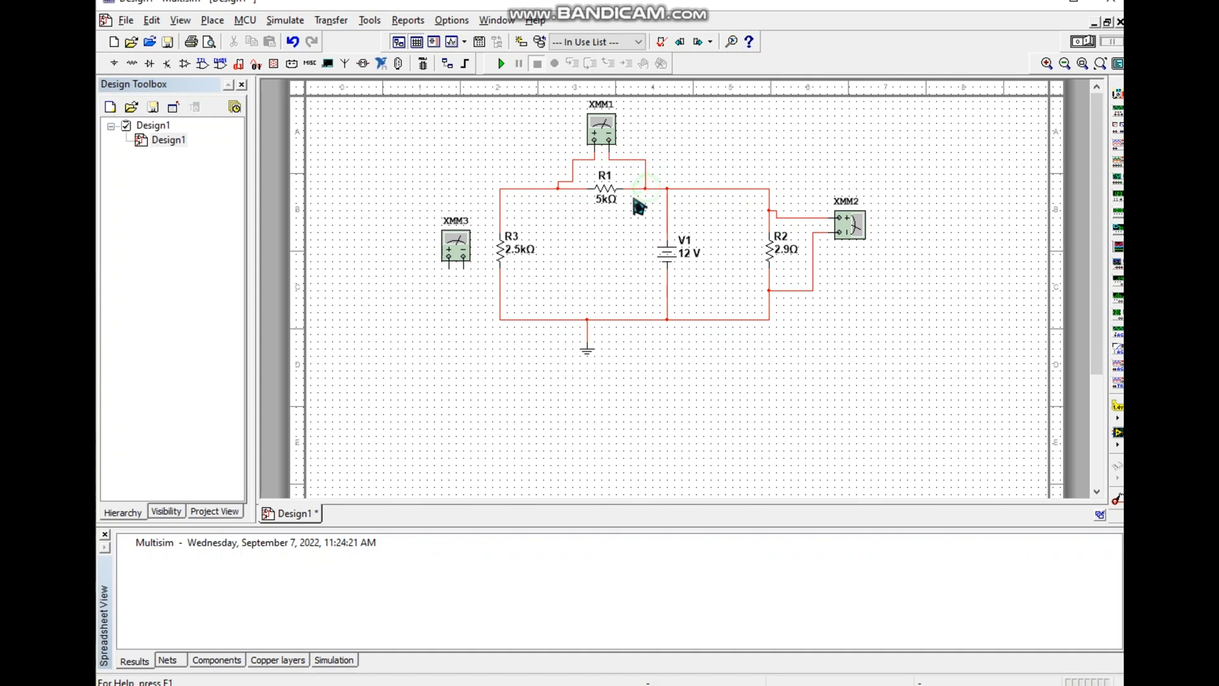
Rotate the multimeter beside R3 by 90° counter-clockwise and wire it across R3, positive terminal to the resistor's lower end.
{"action": "right_click", "coordinate": [464, 247]}
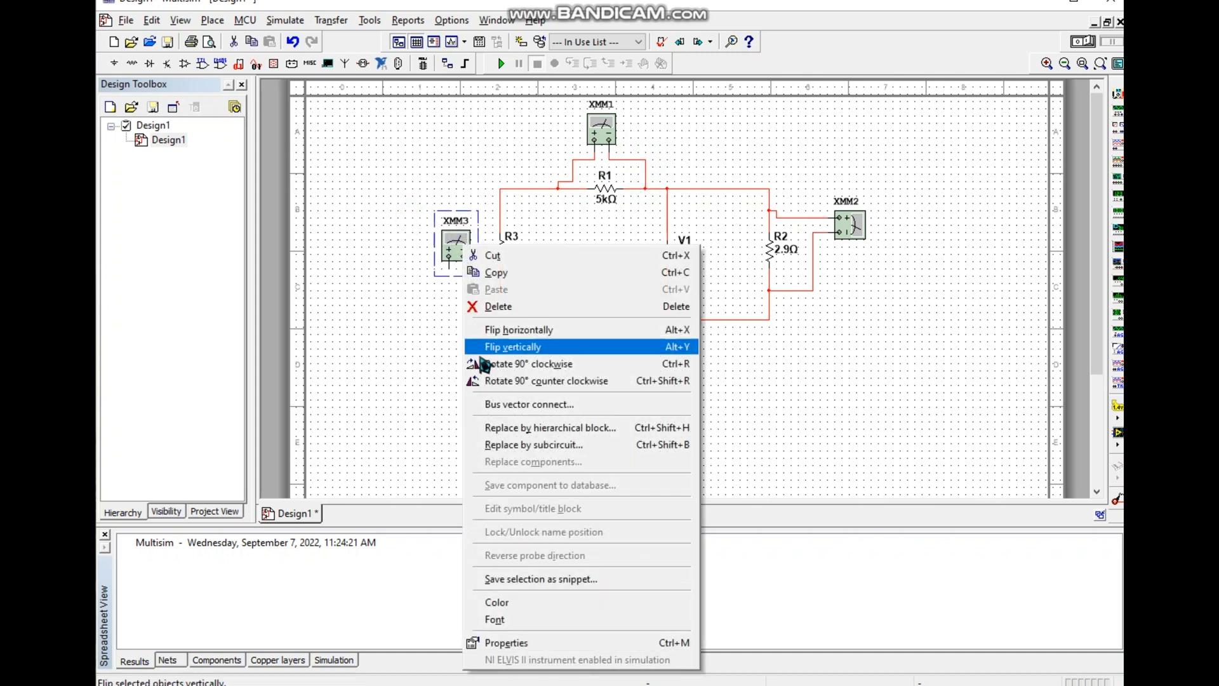
{"action": "left_click", "coordinate": [496, 382]}
{"action": "left_click", "coordinate": [450, 331]}
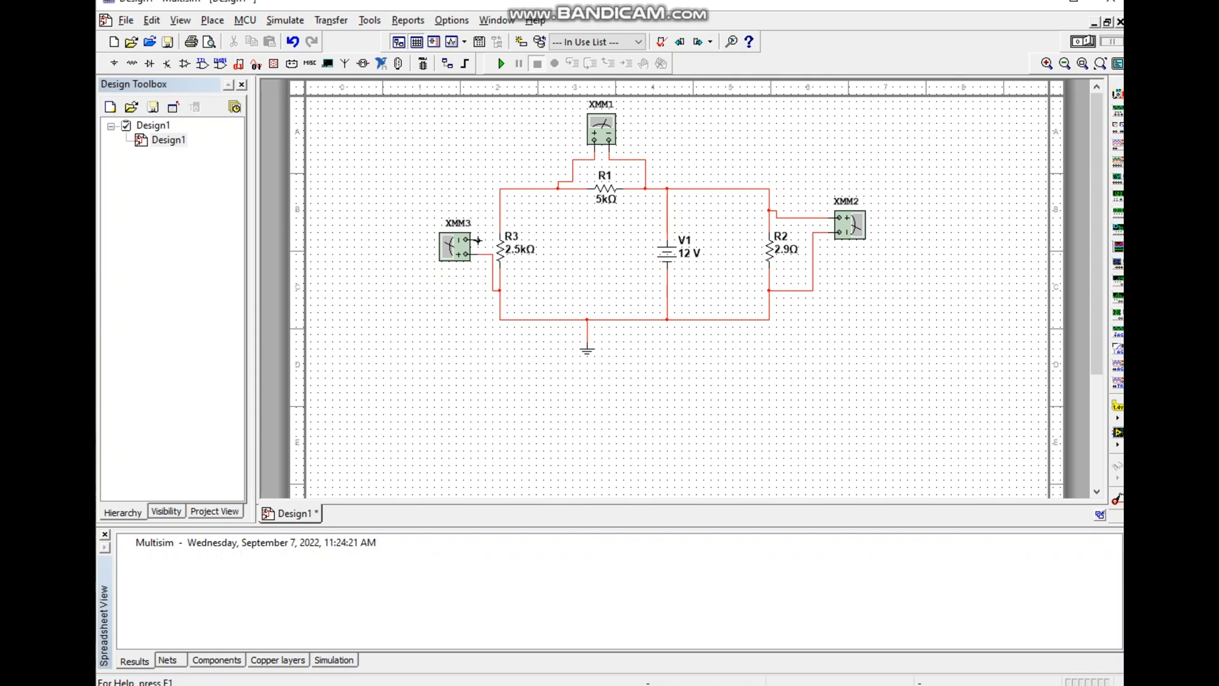
{"action": "left_click", "coordinate": [498, 215]}
Run the simulation and open the readings of multimeters XMM1, XMM2 and XMM3, spreading their windows around the circuit.
{"action": "left_click", "coordinate": [501, 64]}
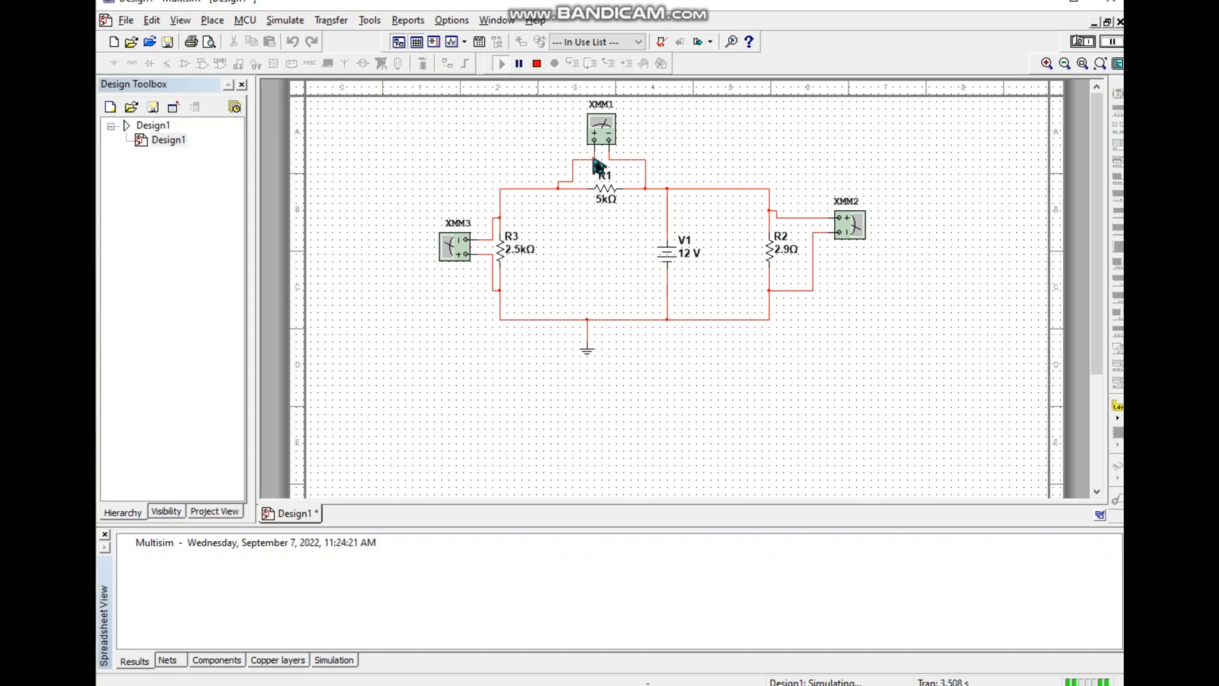
{"action": "double_click", "coordinate": [606, 143]}
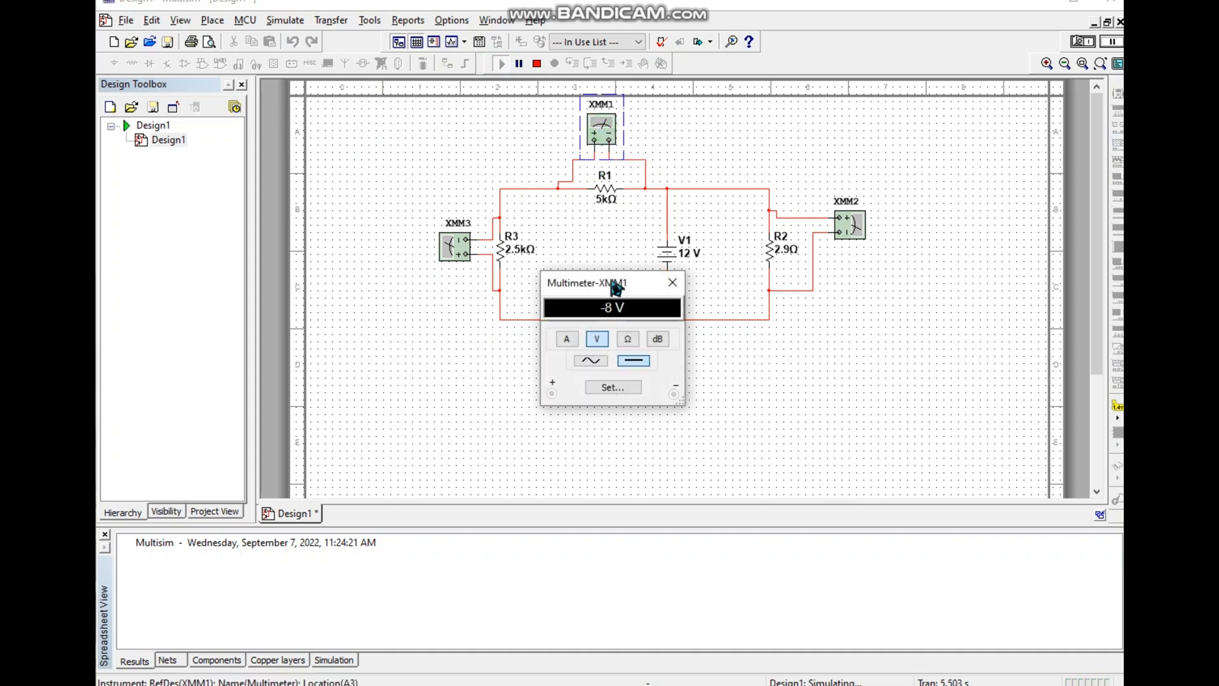
{"action": "left_click_drag", "start_coordinate": [612, 283], "coordinate": [616, 335]}
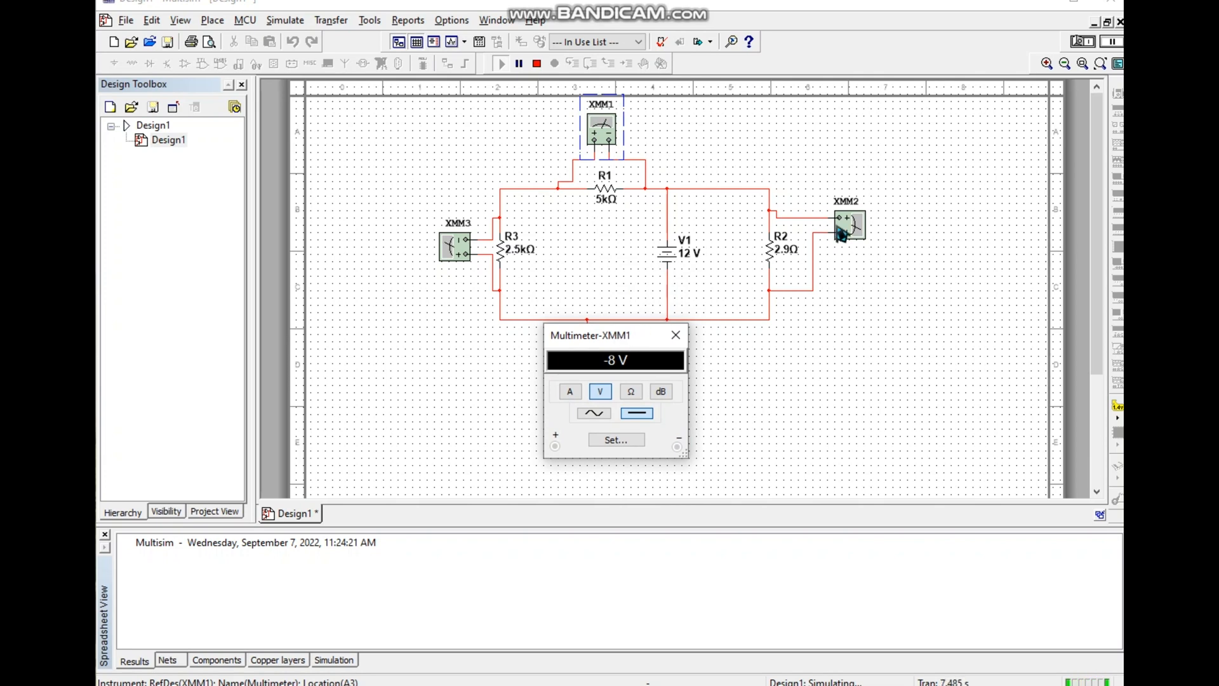
{"action": "double_click", "coordinate": [849, 226]}
{"action": "left_click_drag", "start_coordinate": [622, 294], "coordinate": [921, 306]}
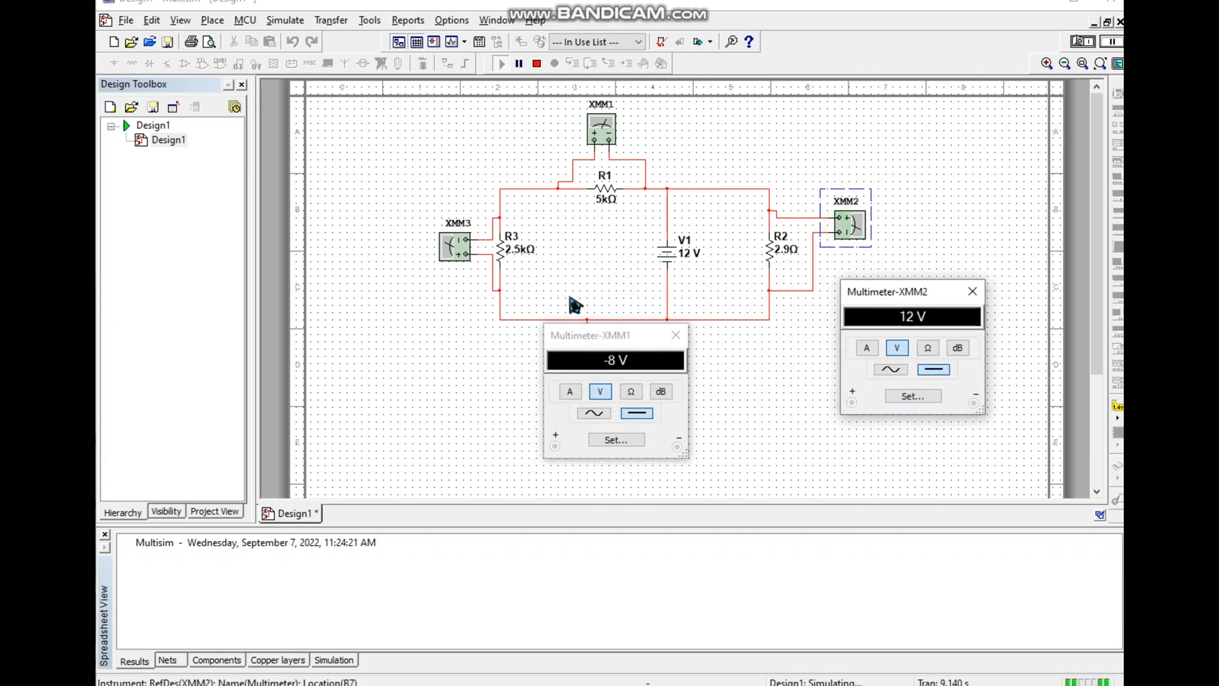
{"action": "double_click", "coordinate": [455, 247]}
{"action": "left_click_drag", "start_coordinate": [585, 282], "coordinate": [359, 365]}
Move the XMM1 and XMM3 readings clear of the circuit, and switch XMM1 to current measurement.
{"action": "left_click_drag", "start_coordinate": [640, 342], "coordinate": [862, 67]}
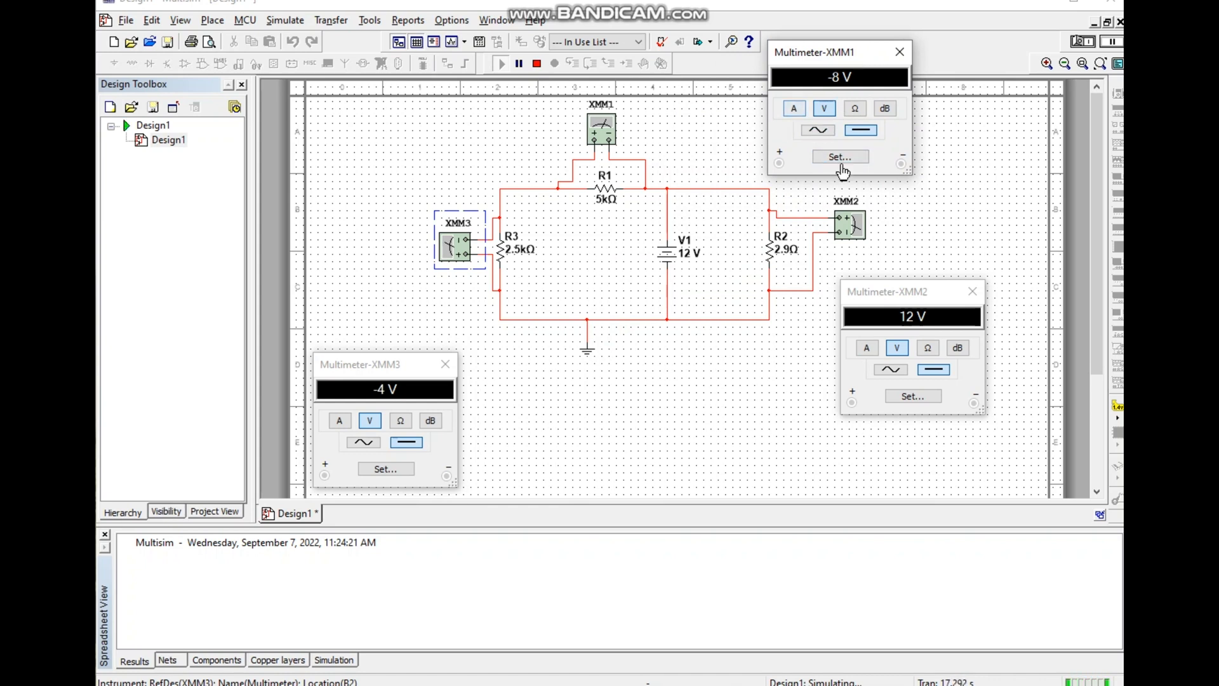
{"action": "left_click_drag", "start_coordinate": [386, 371], "coordinate": [381, 310]}
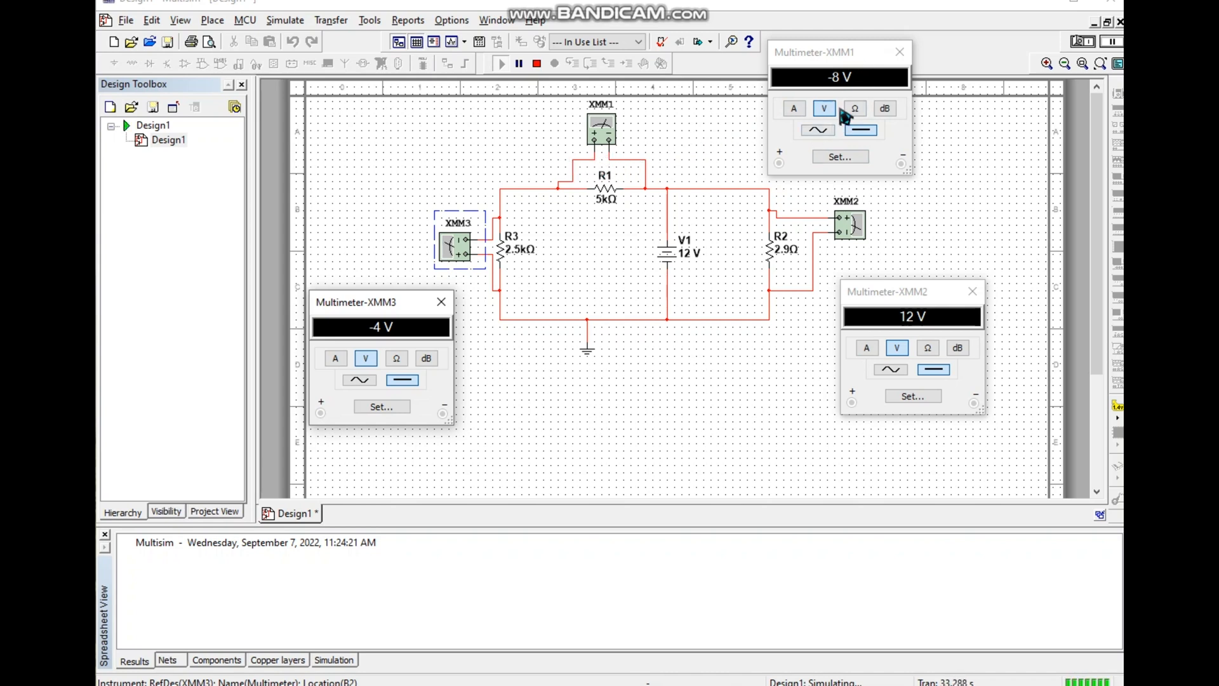
{"action": "left_click", "coordinate": [791, 112]}
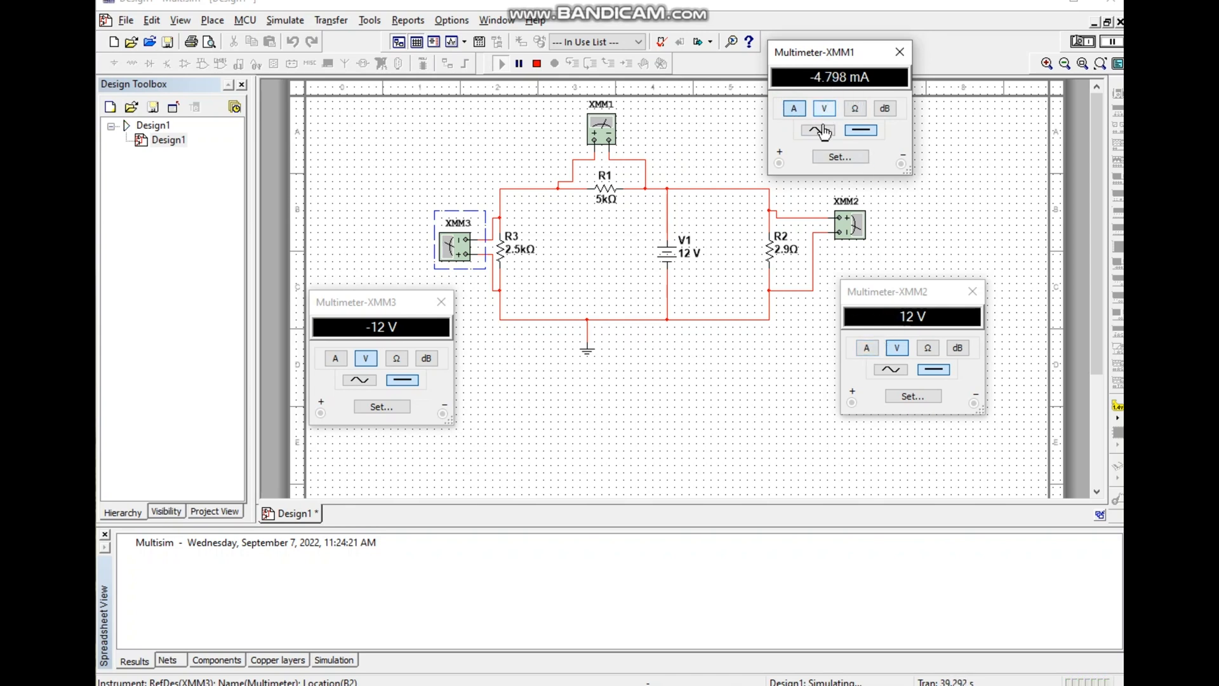
Try the current and resistance modes on multimeter XMM3, and return it to voltage measurement.
{"action": "left_click", "coordinate": [335, 360]}
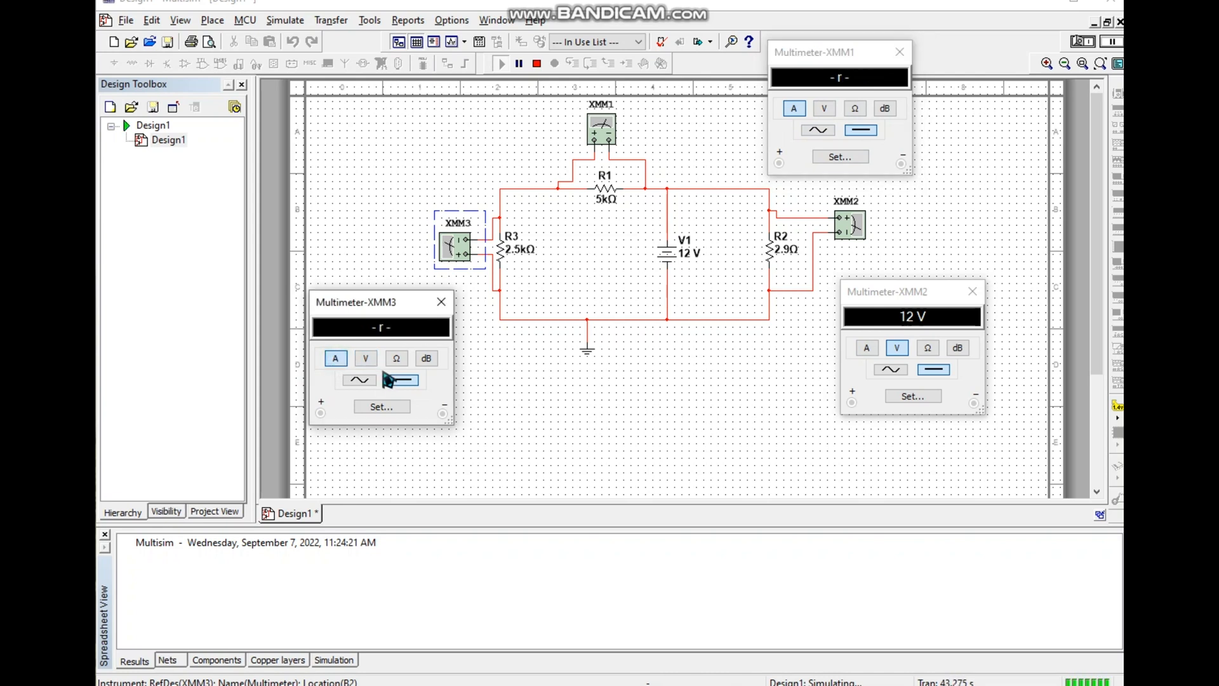
{"action": "left_click", "coordinate": [481, 346]}
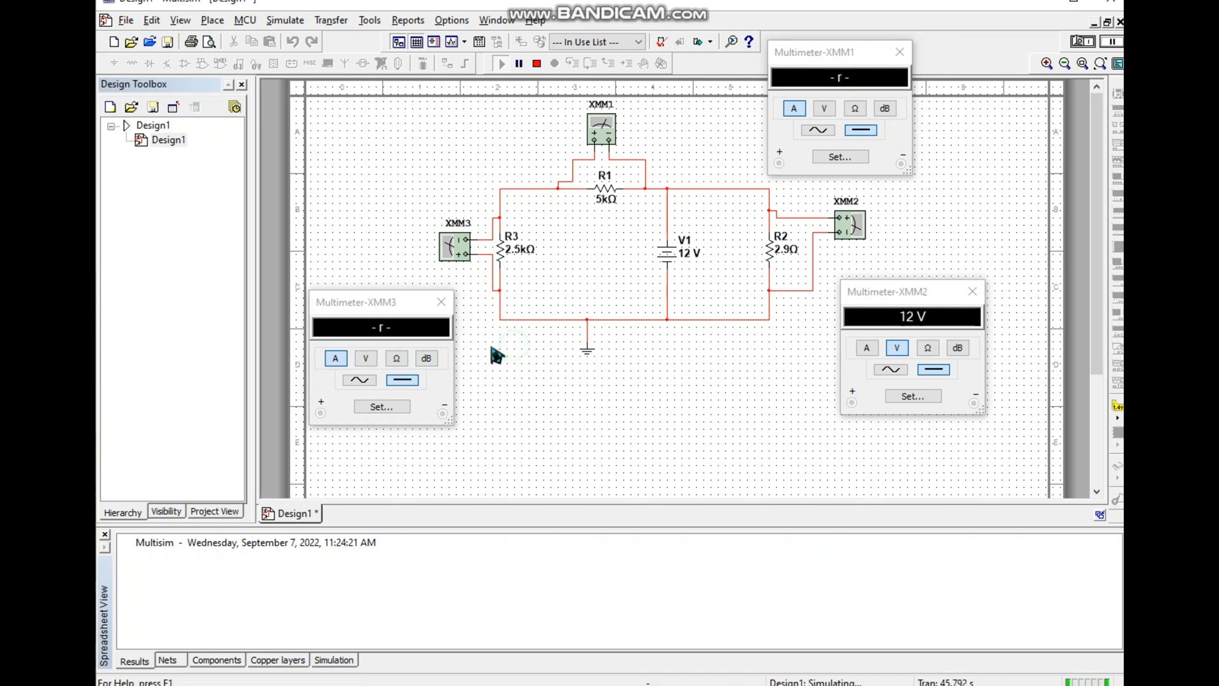
{"action": "left_click", "coordinate": [365, 358]}
{"action": "left_click", "coordinate": [397, 362]}
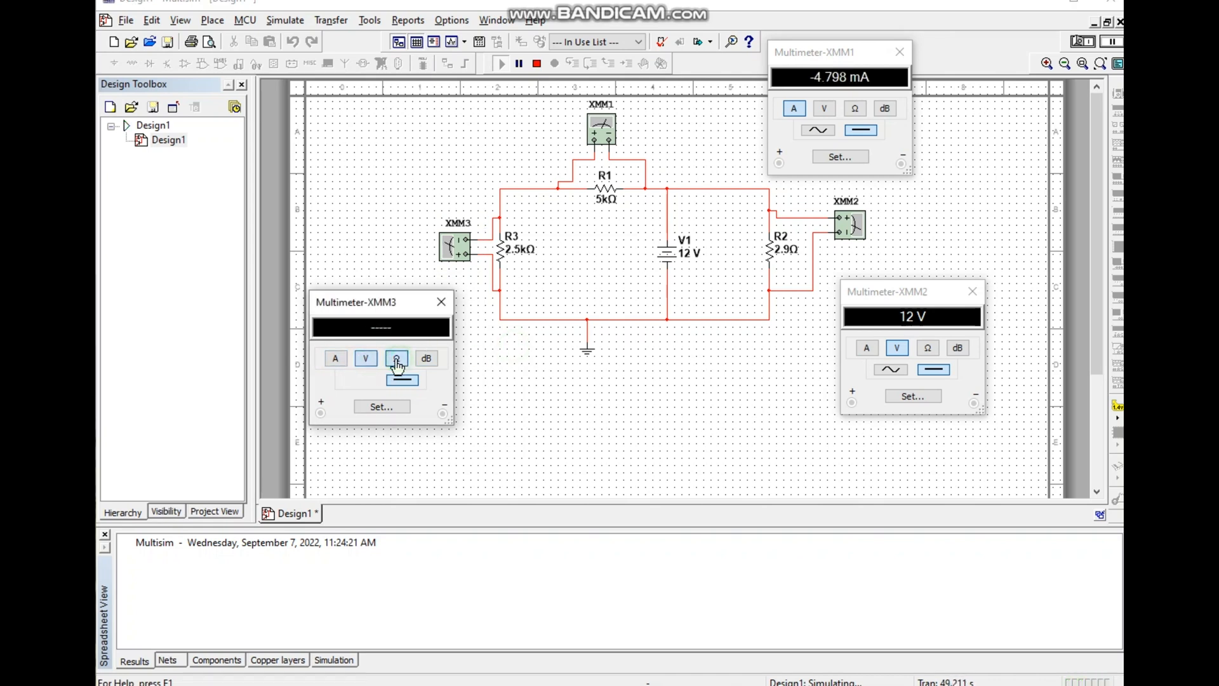
{"action": "left_click", "coordinate": [335, 359]}
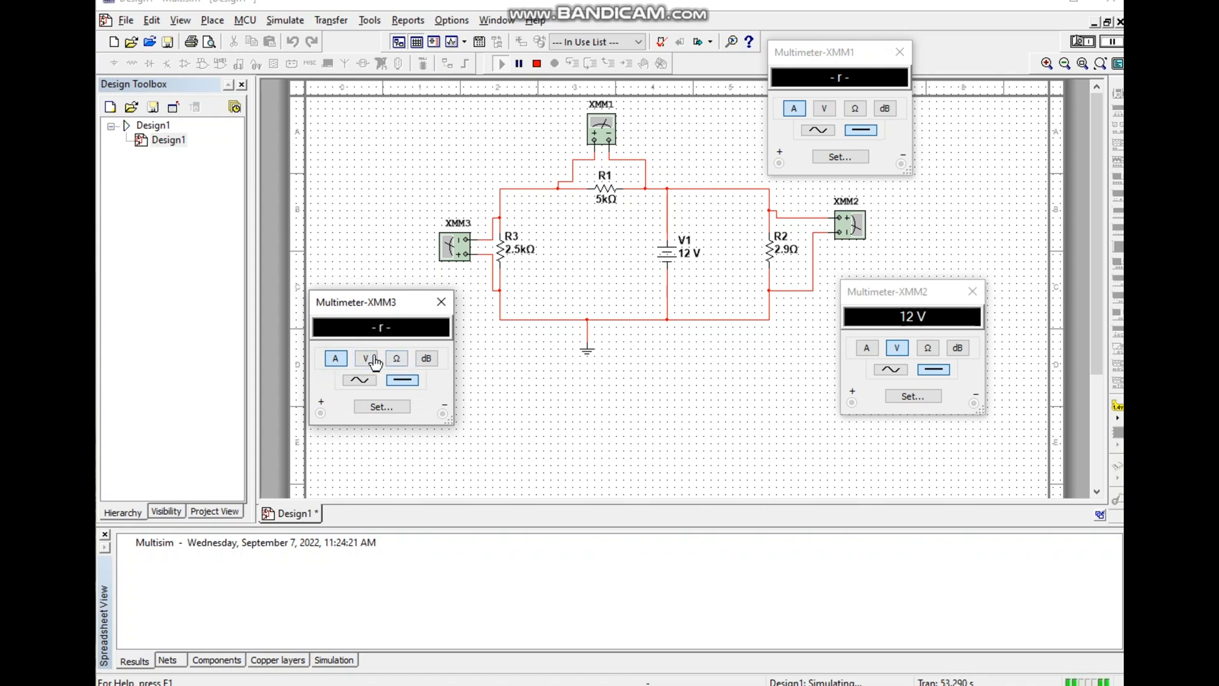
{"action": "left_click", "coordinate": [366, 359]}
{"action": "left_click", "coordinate": [875, 349]}
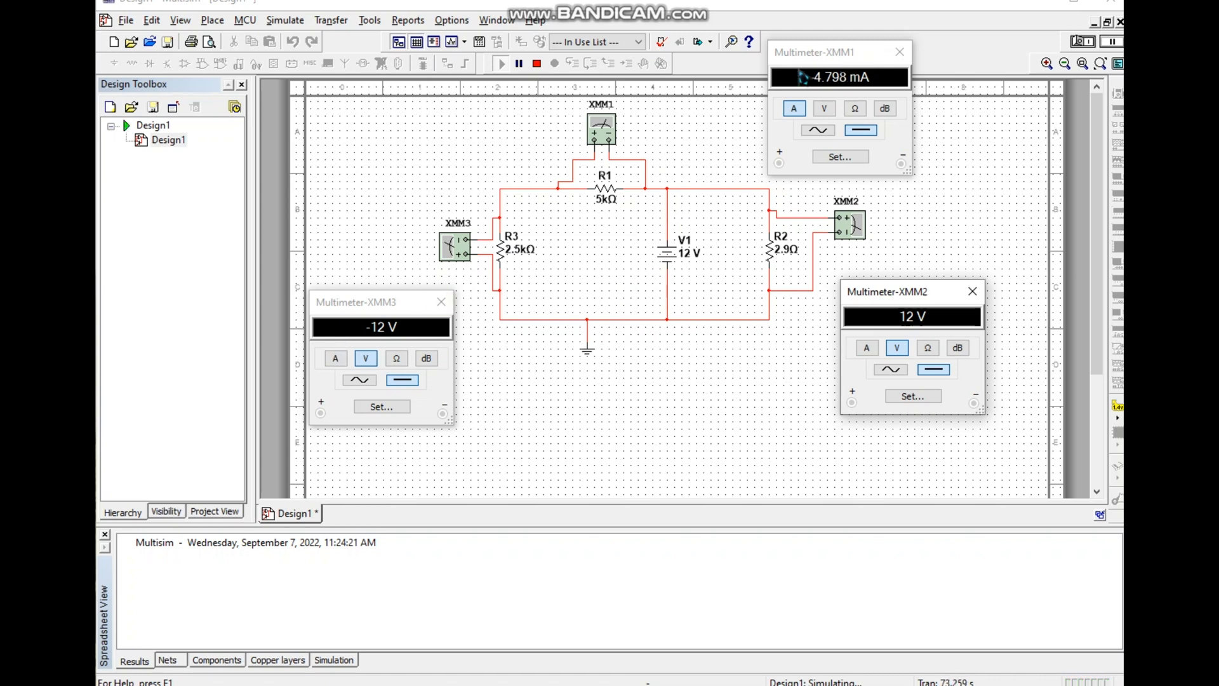
Return multimeter XMM1 to voltage measurement, then close all three multimeter readings and stop the simulation.
{"action": "left_click", "coordinate": [825, 113]}
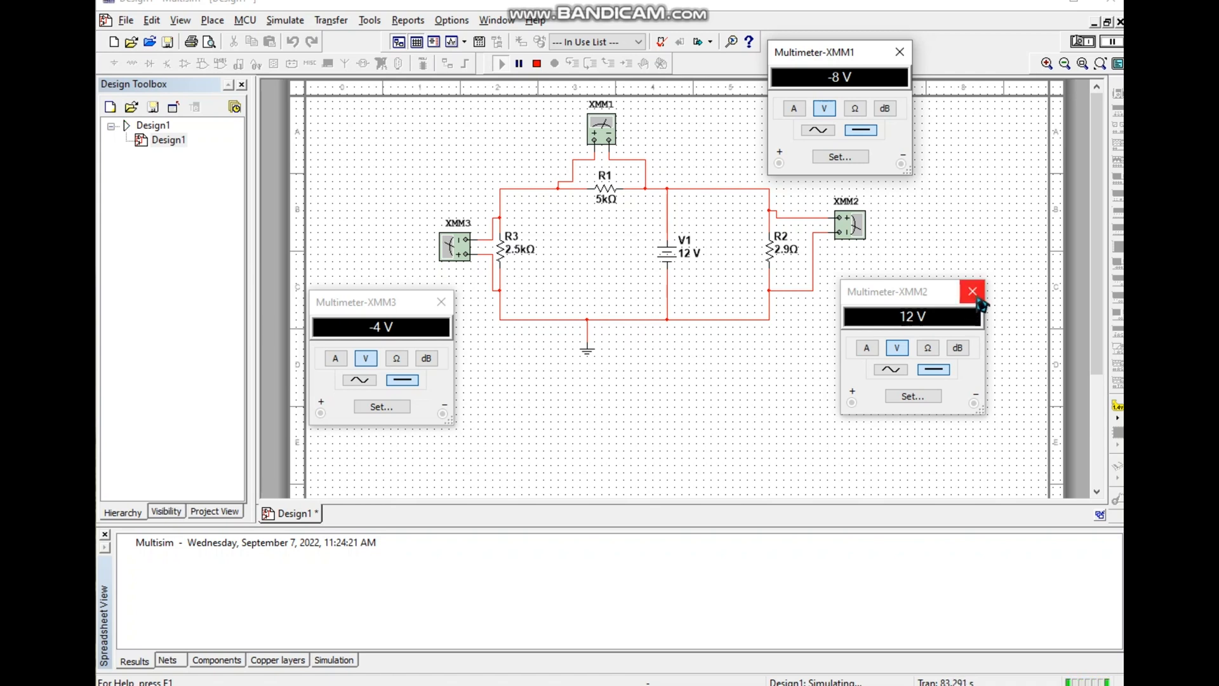
{"action": "left_click", "coordinate": [972, 292]}
{"action": "left_click", "coordinate": [899, 52]}
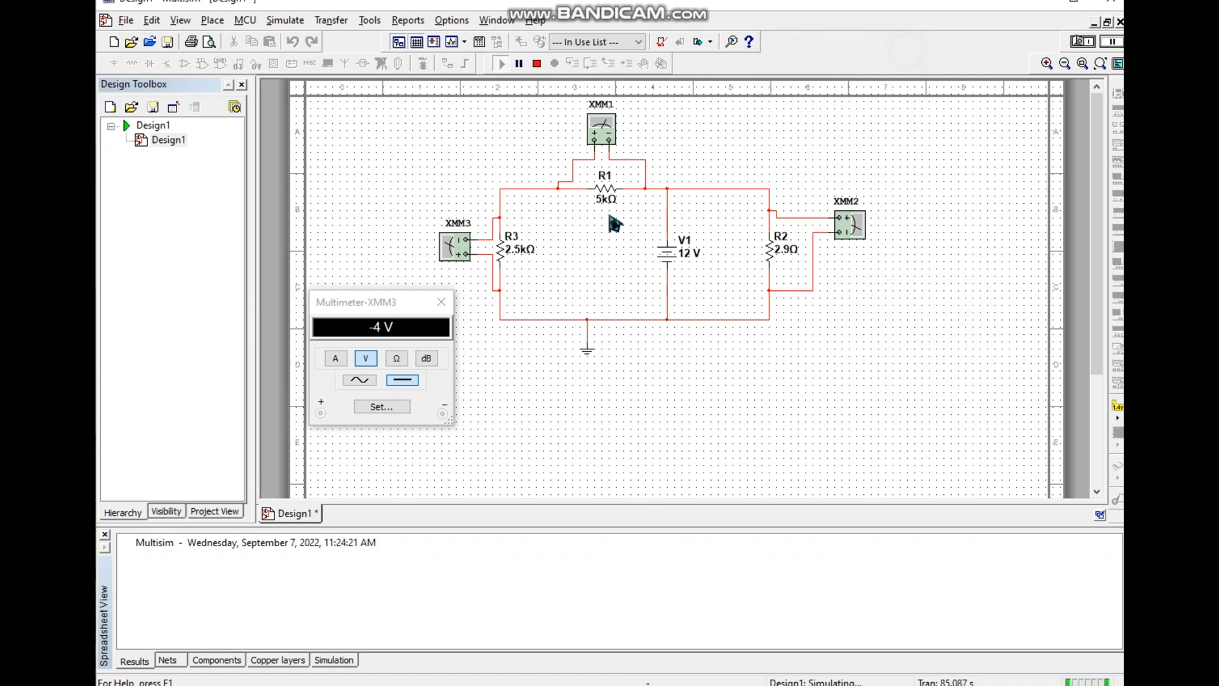
{"action": "left_click", "coordinate": [435, 302]}
{"action": "left_click", "coordinate": [536, 63]}
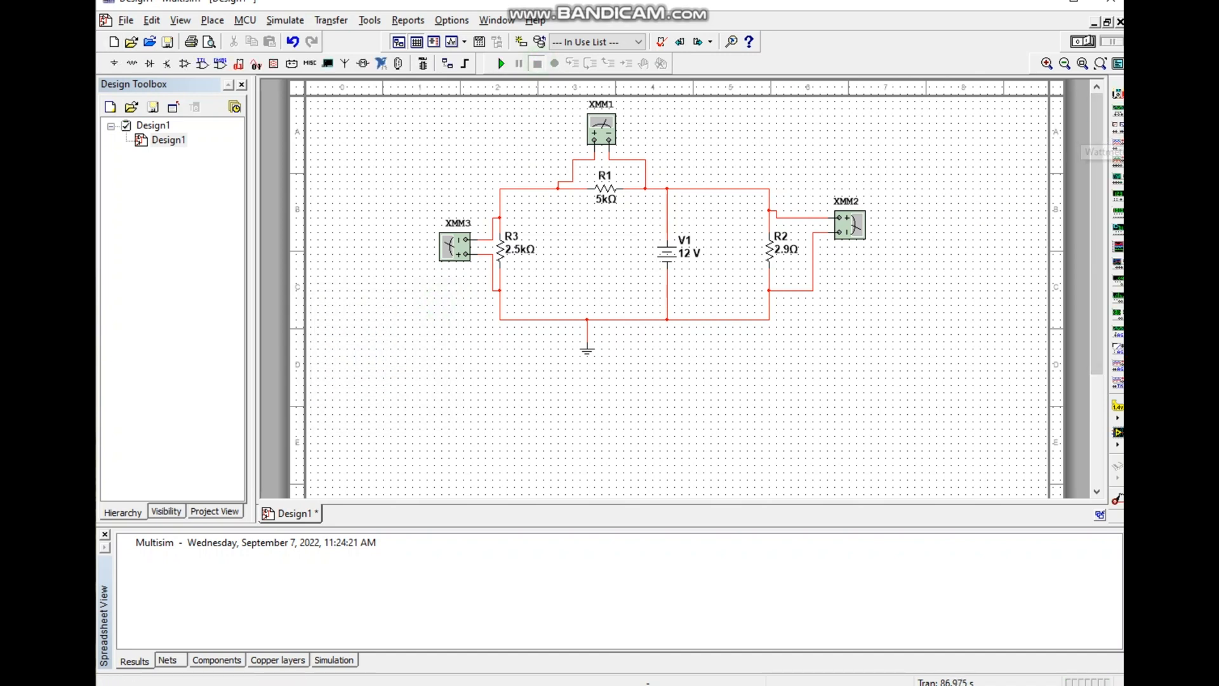
Insert an AMMETER_H from the Indicators group into the lower wire between V1 and R2.
{"action": "left_click", "coordinate": [114, 64]}
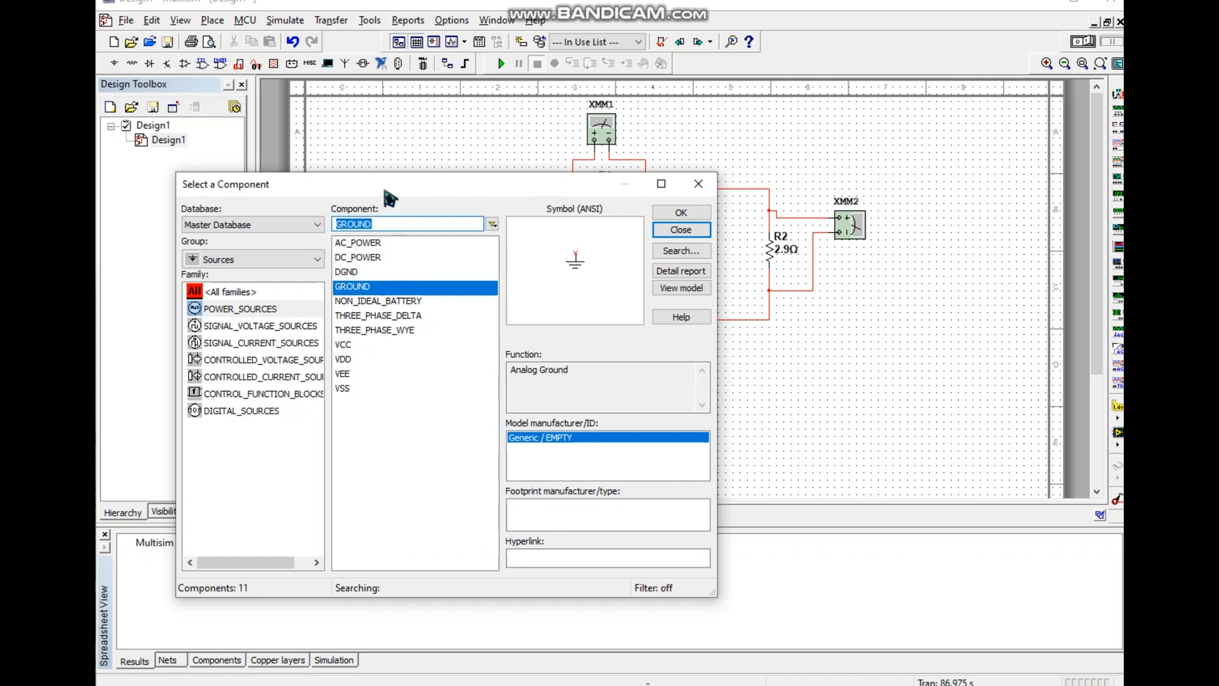
{"action": "left_click", "coordinate": [254, 261]}
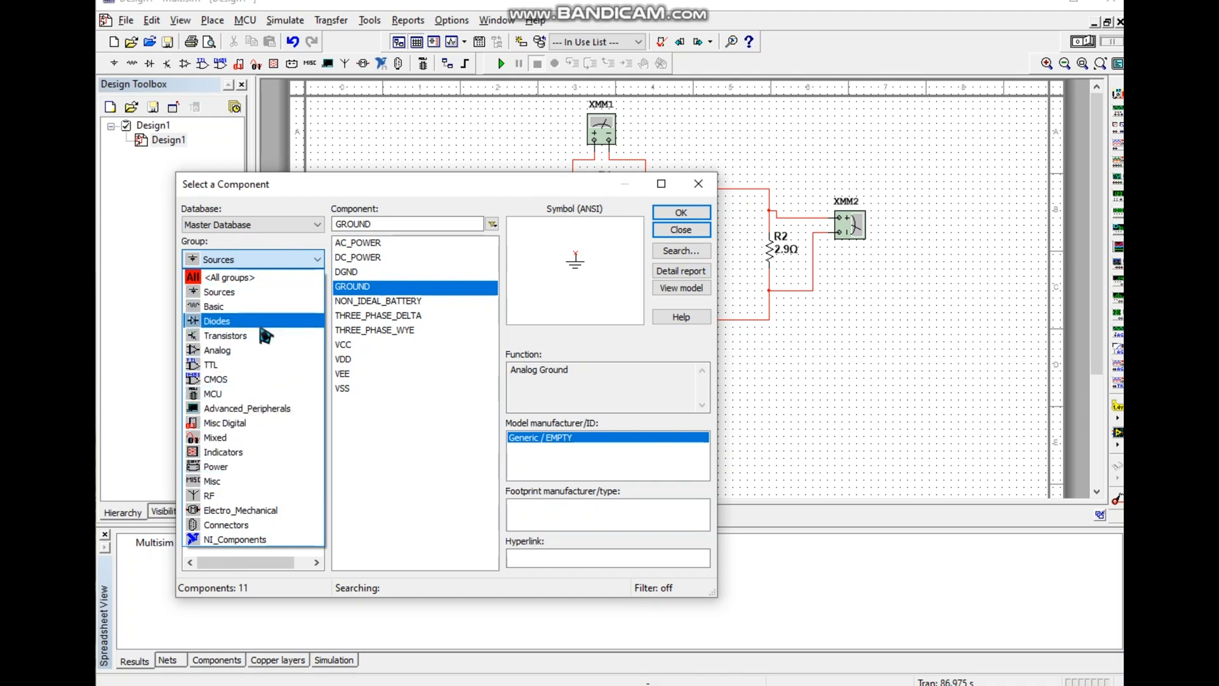
{"action": "left_click", "coordinate": [259, 308]}
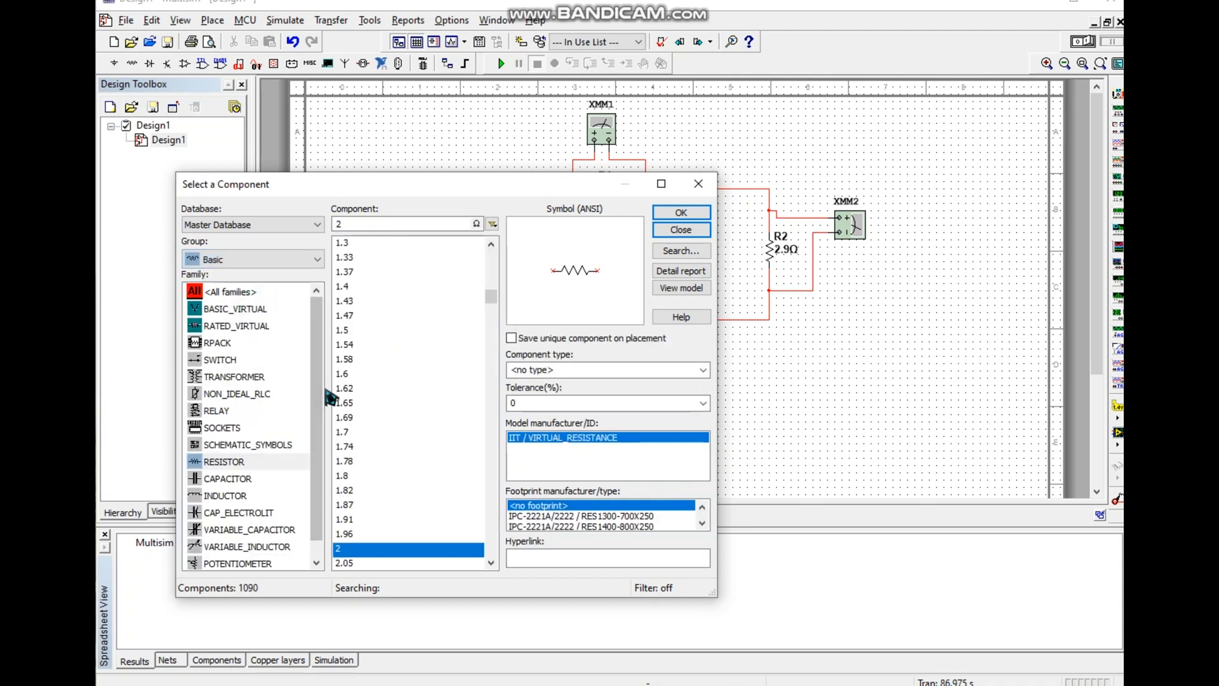
{"action": "scroll", "coordinate": [299, 403], "scroll_direction": "down", "scroll_amount": 1}
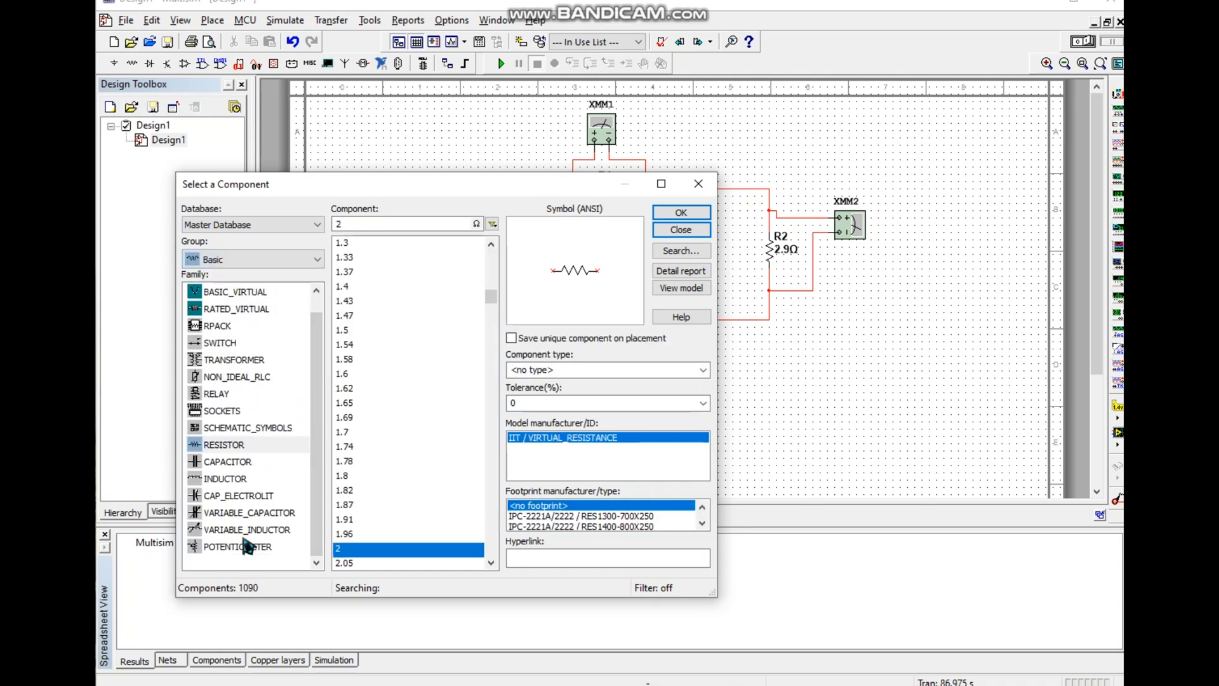
{"action": "left_click", "coordinate": [253, 261]}
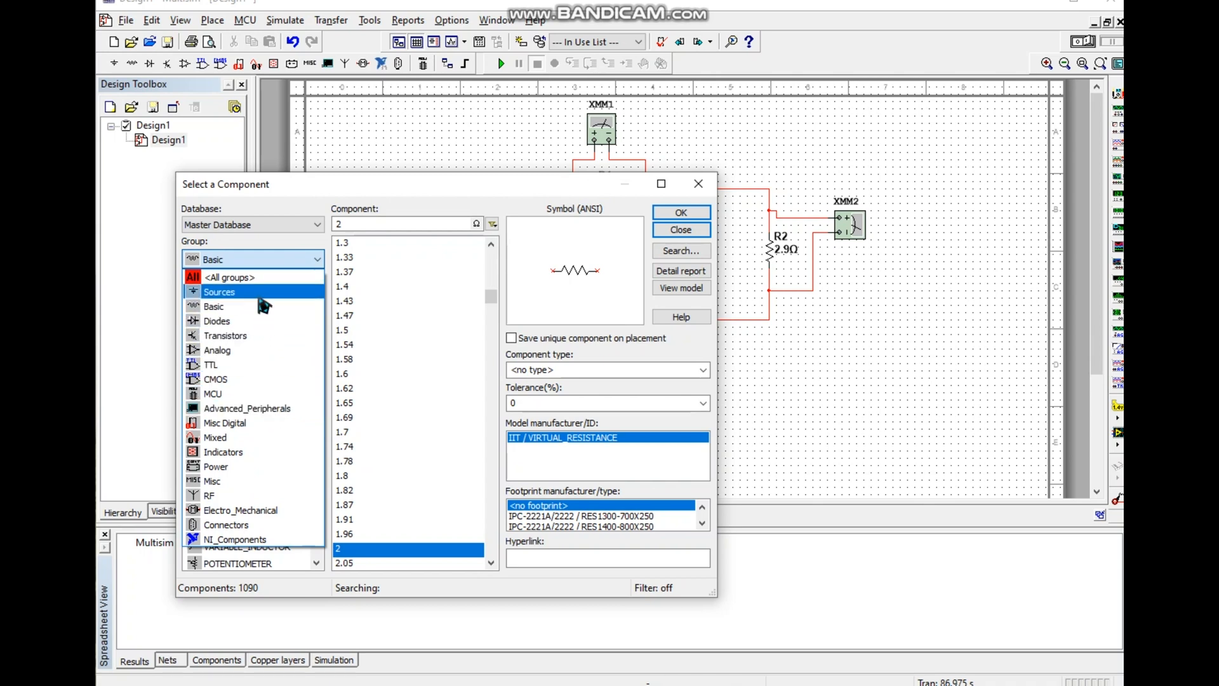
{"action": "left_click", "coordinate": [261, 452]}
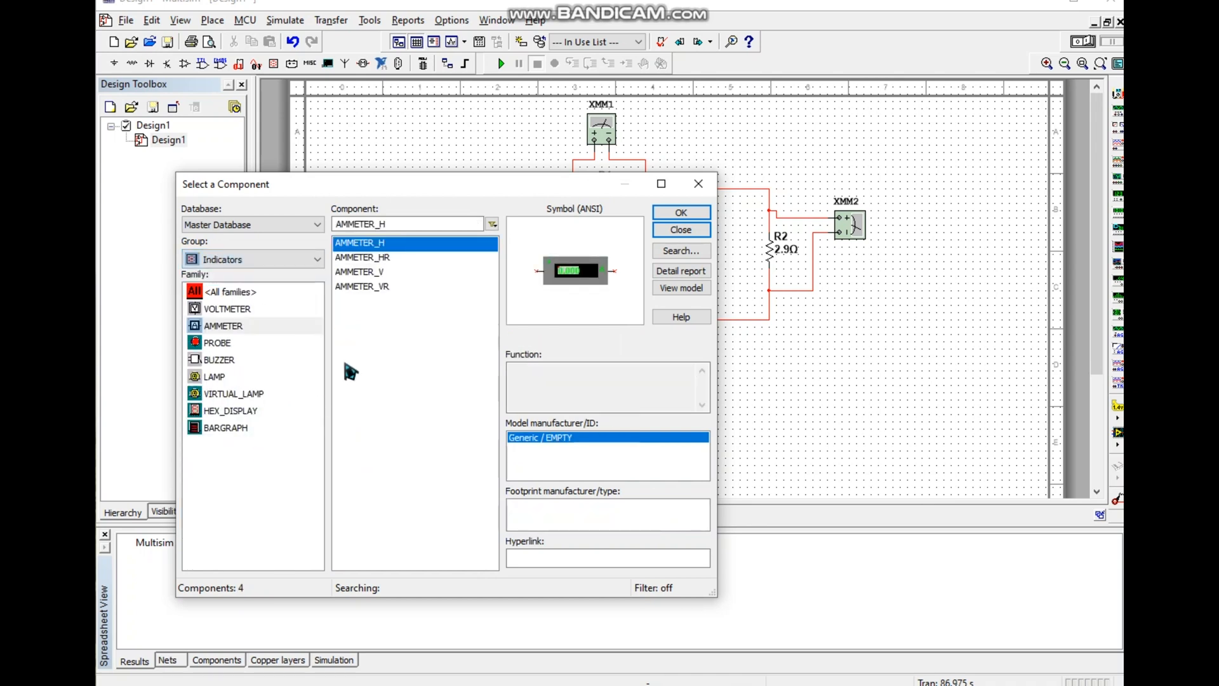
{"action": "left_click", "coordinate": [389, 257]}
{"action": "left_click", "coordinate": [383, 245]}
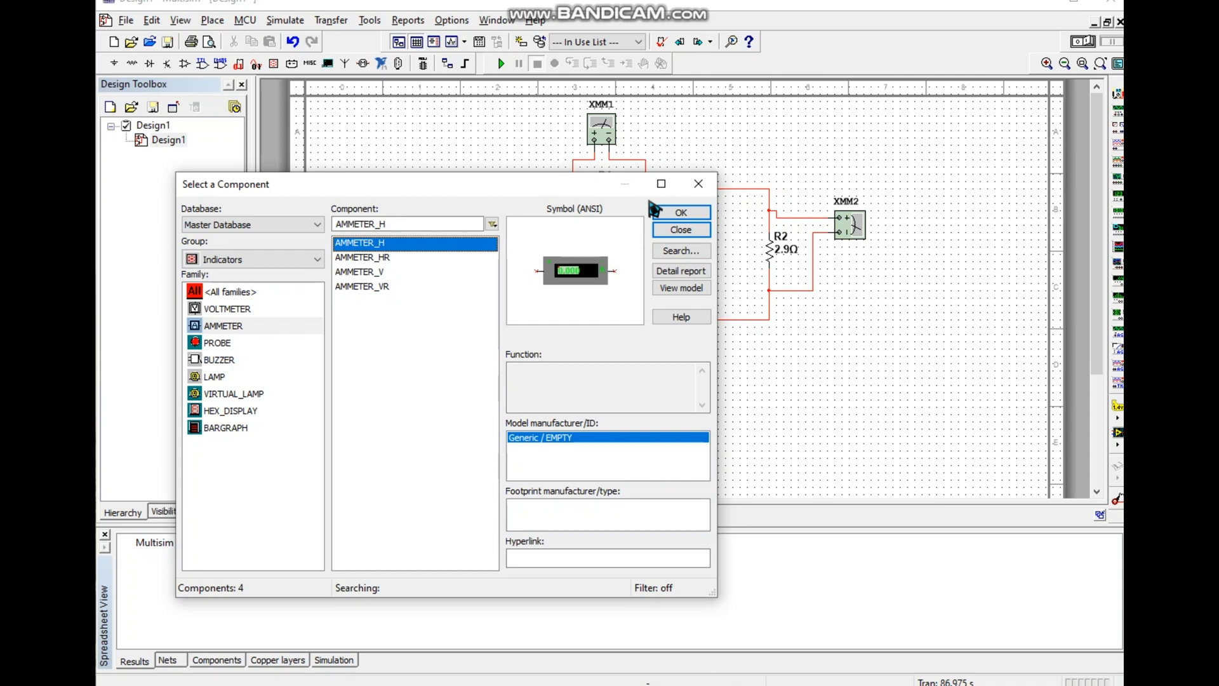
{"action": "left_click", "coordinate": [682, 210]}
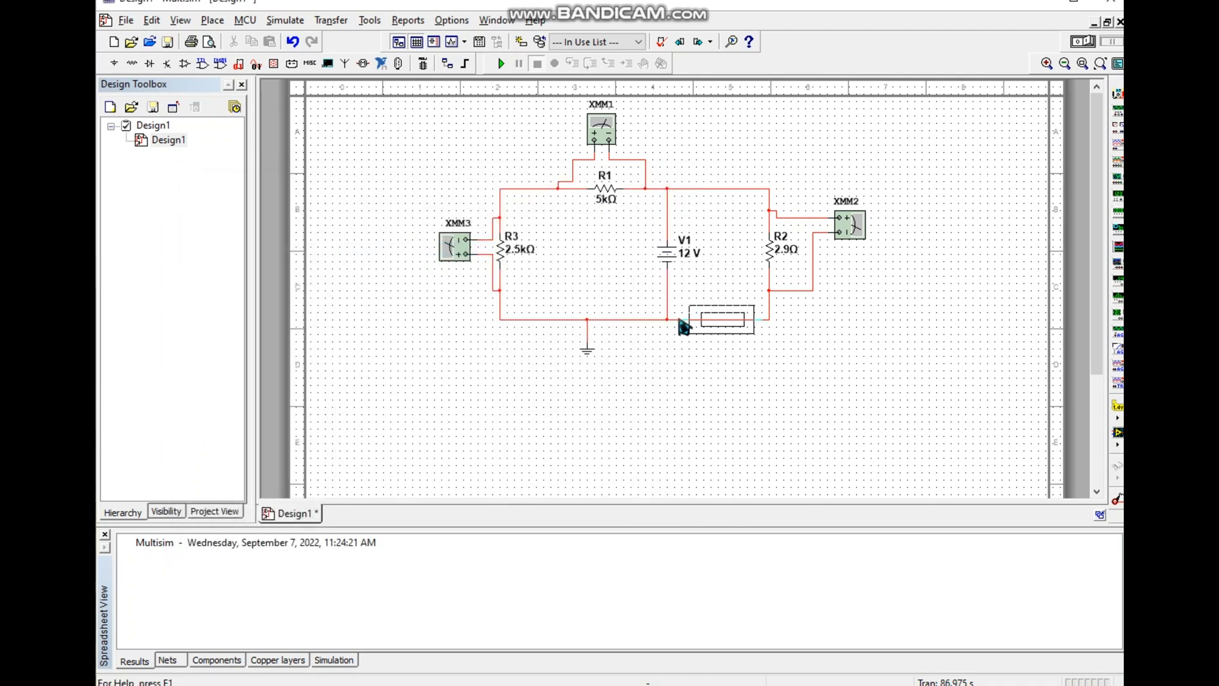
{"action": "left_click", "coordinate": [684, 325]}
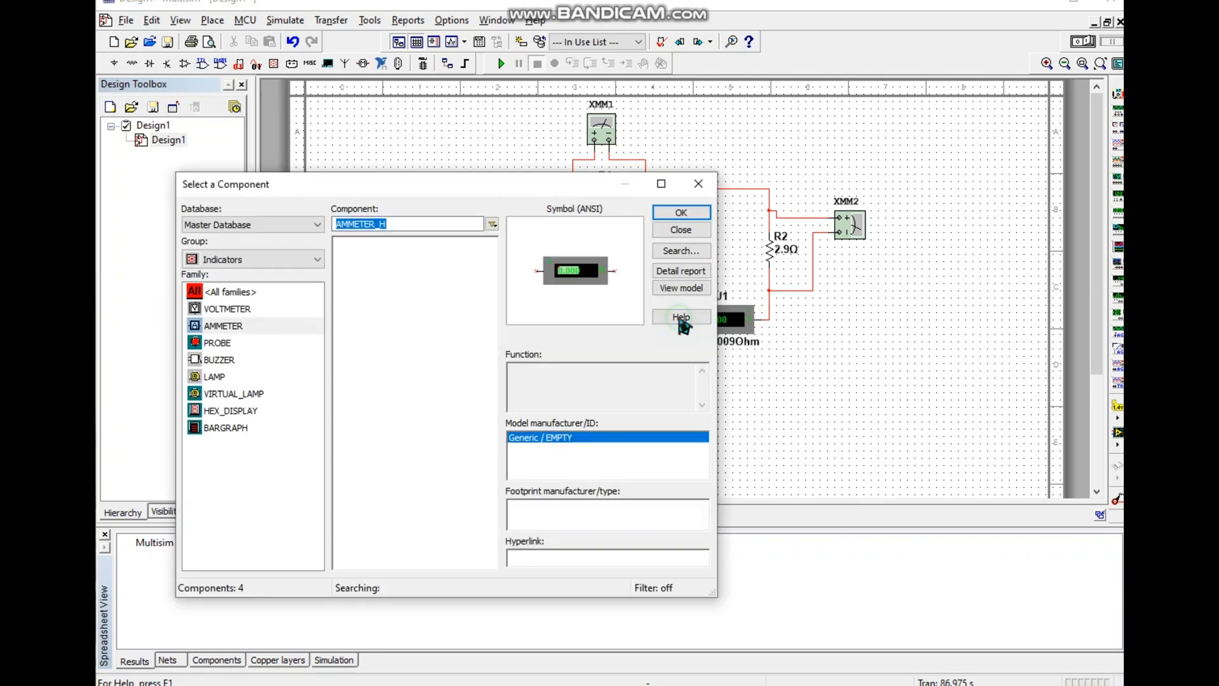
Insert a second AMMETER_H into the lower wire between R3 and the ground connection, and finish placing components.
{"action": "left_click", "coordinate": [672, 217]}
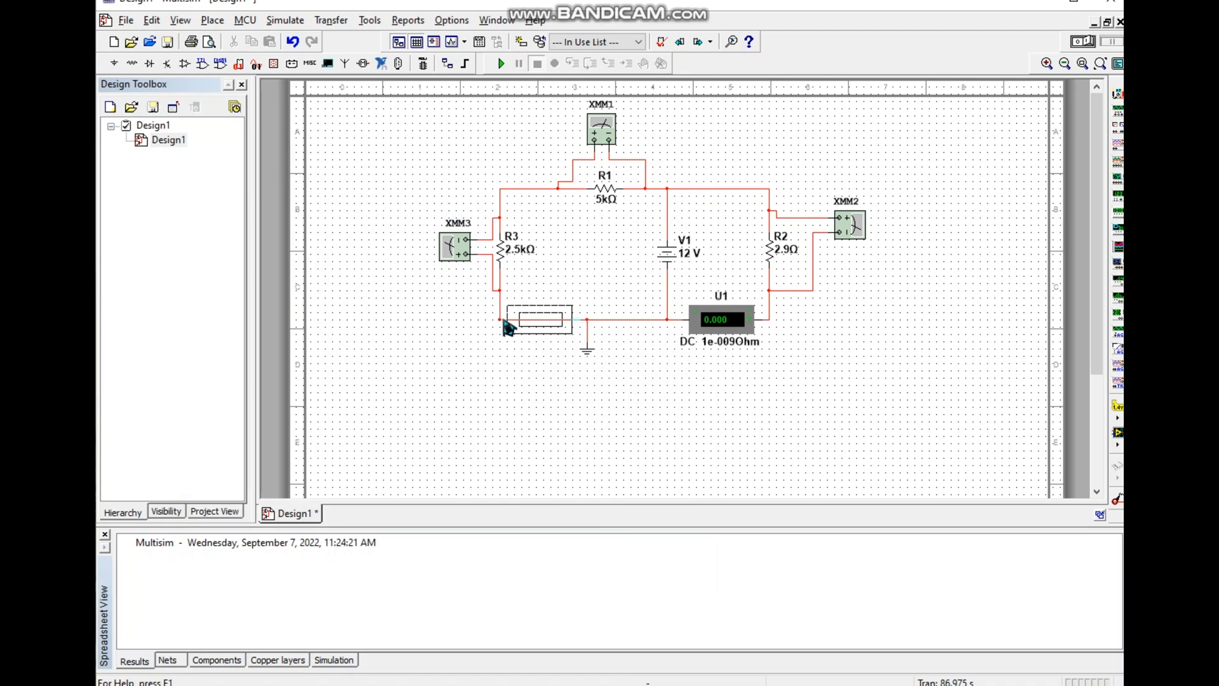
{"action": "left_click", "coordinate": [508, 328]}
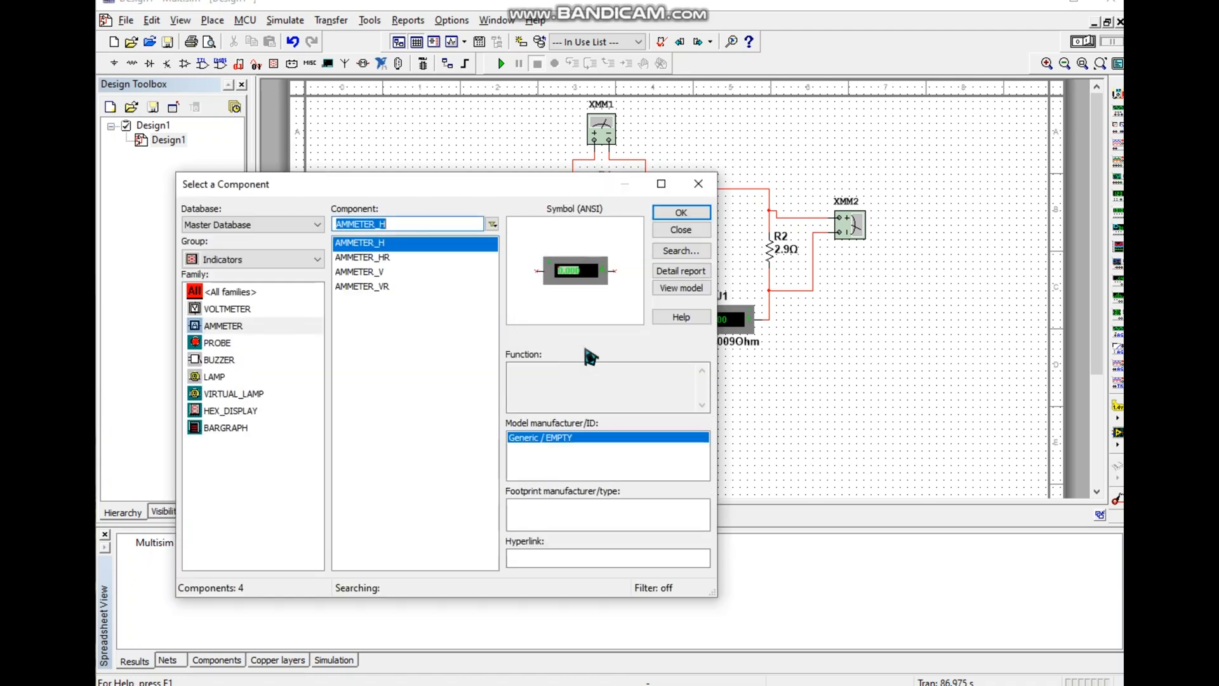
{"action": "left_click", "coordinate": [680, 229]}
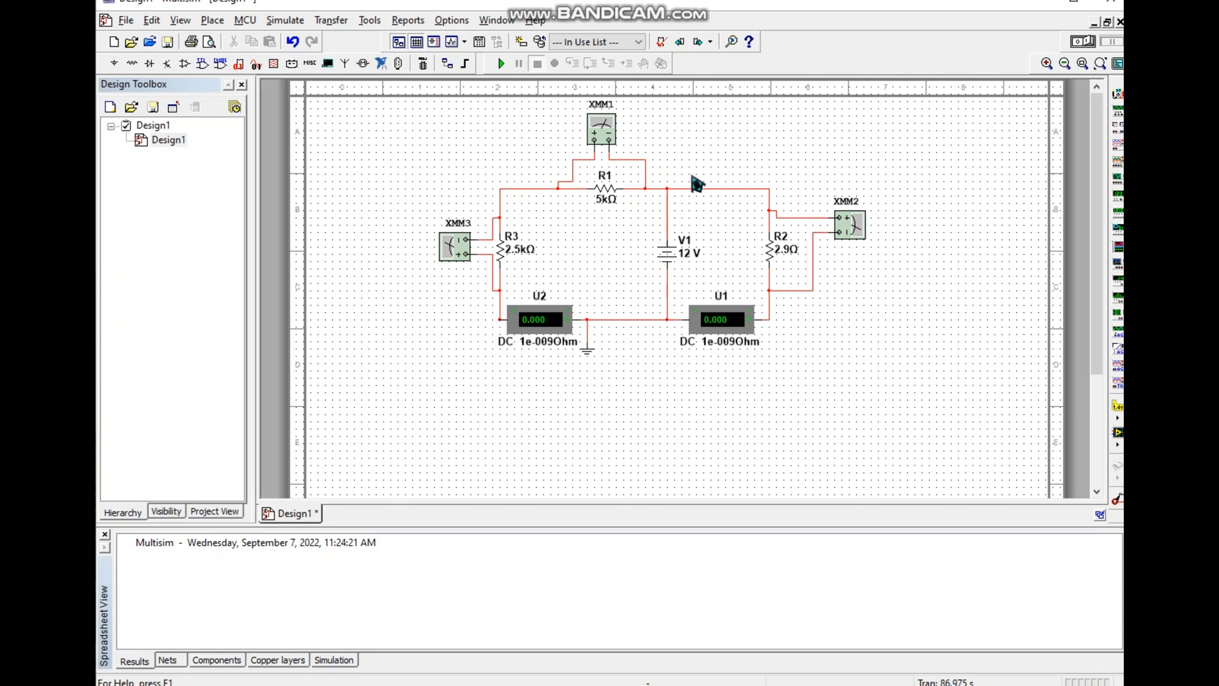
Run the simulation and check the value settings of ammeter U2 without changing them.
{"action": "left_click", "coordinate": [503, 63]}
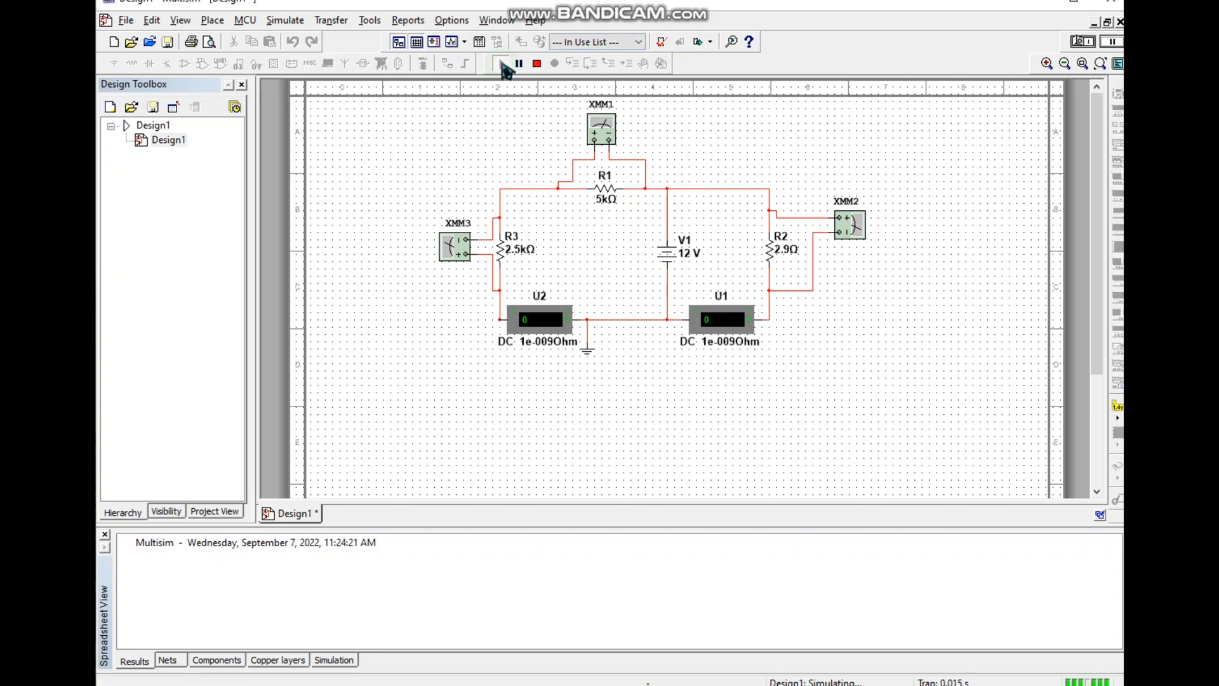
{"action": "double_click", "coordinate": [550, 325]}
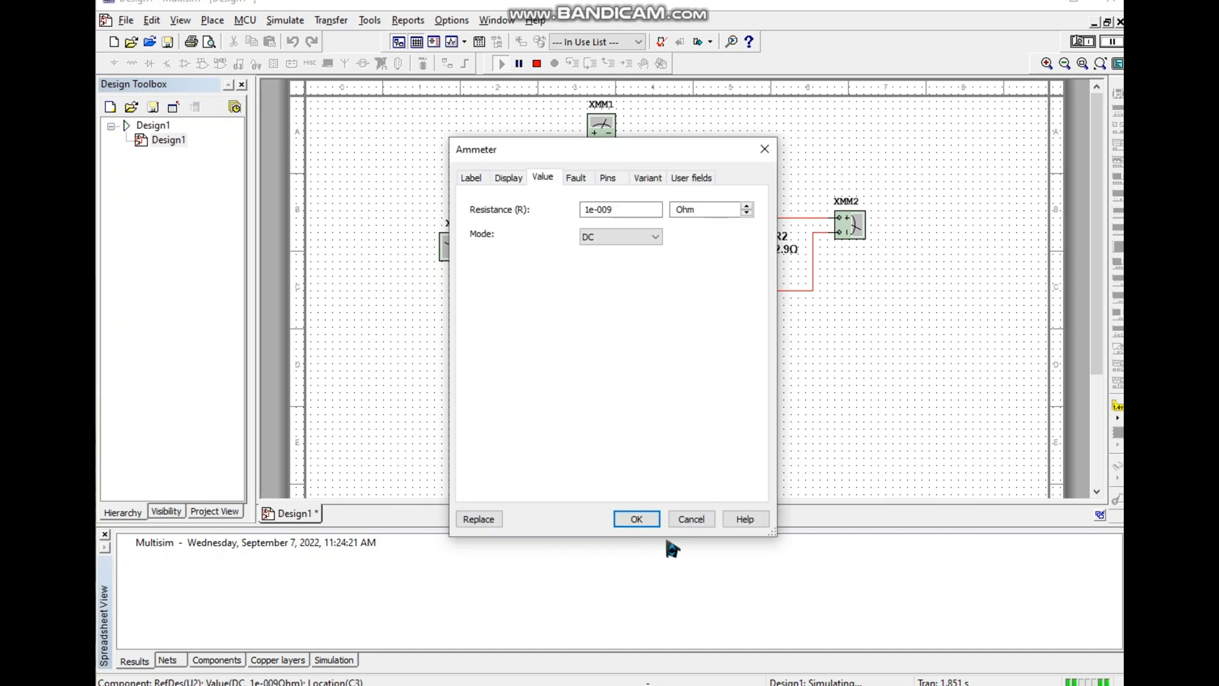
{"action": "left_click", "coordinate": [696, 519]}
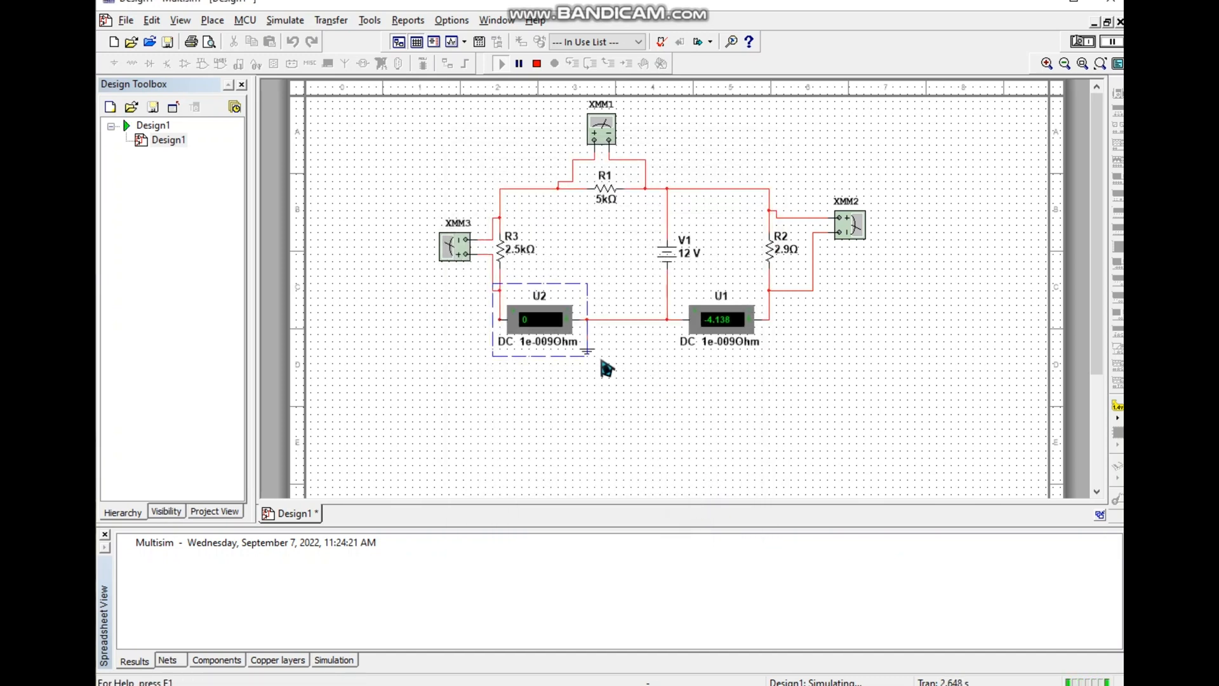
{"action": "left_click", "coordinate": [682, 386]}
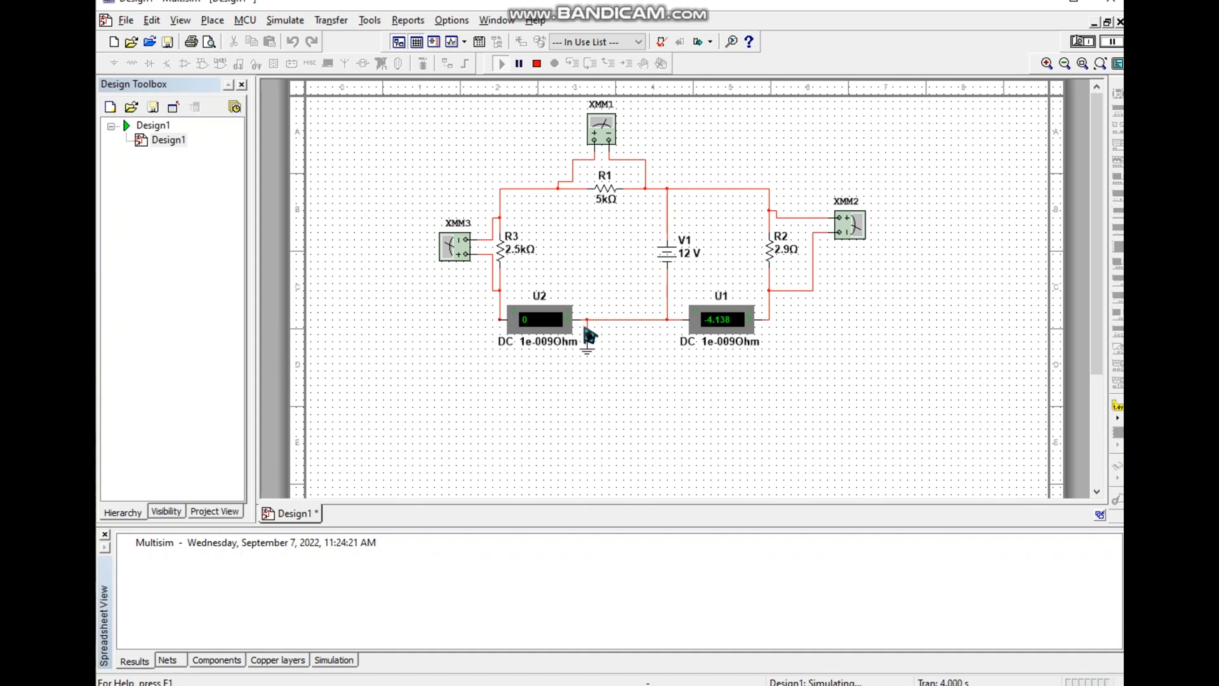
{"action": "left_click", "coordinate": [531, 321]}
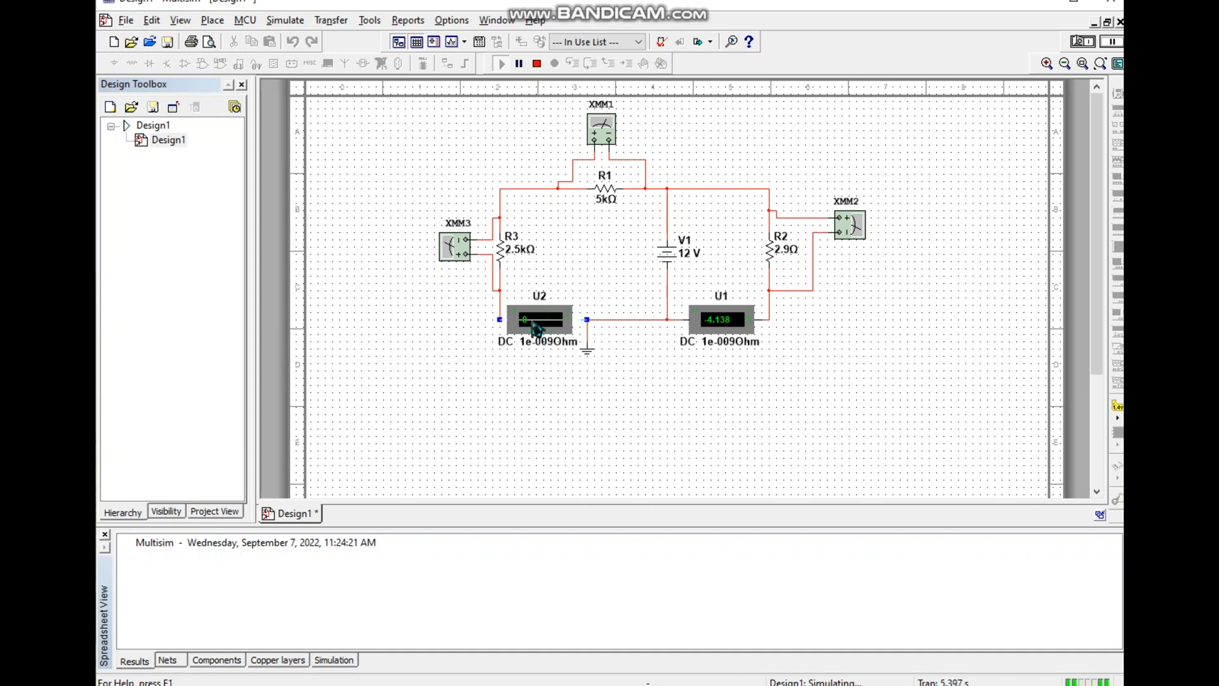
Open the voltage readings of multimeters XMM2, XMM1 and XMM3, shifting the XMM1 window slightly.
{"action": "double_click", "coordinate": [854, 226]}
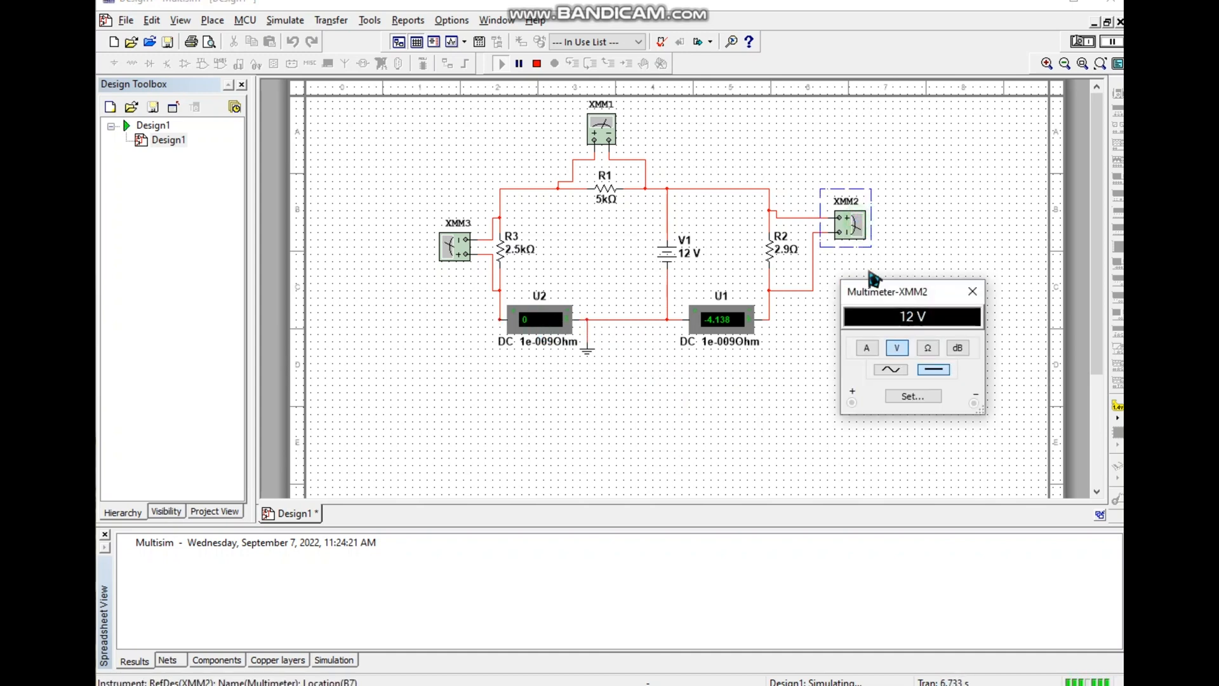
{"action": "double_click", "coordinate": [609, 135]}
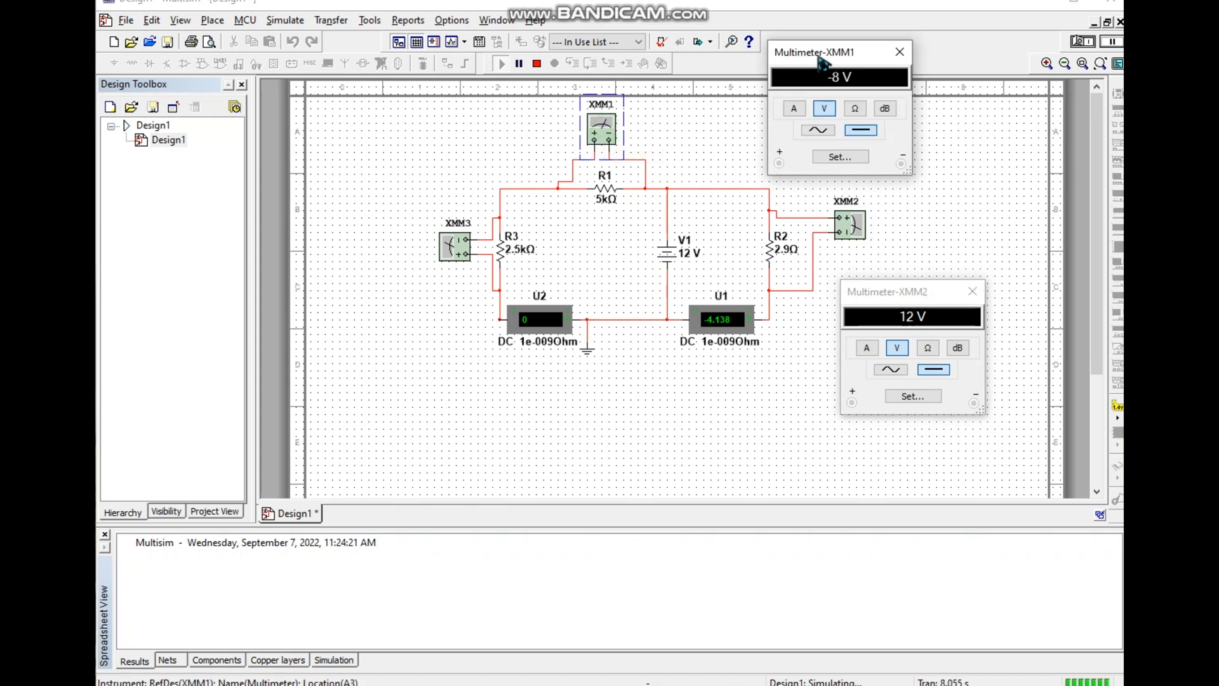
{"action": "left_click_drag", "start_coordinate": [818, 60], "coordinate": [805, 67]}
{"action": "double_click", "coordinate": [462, 257]}
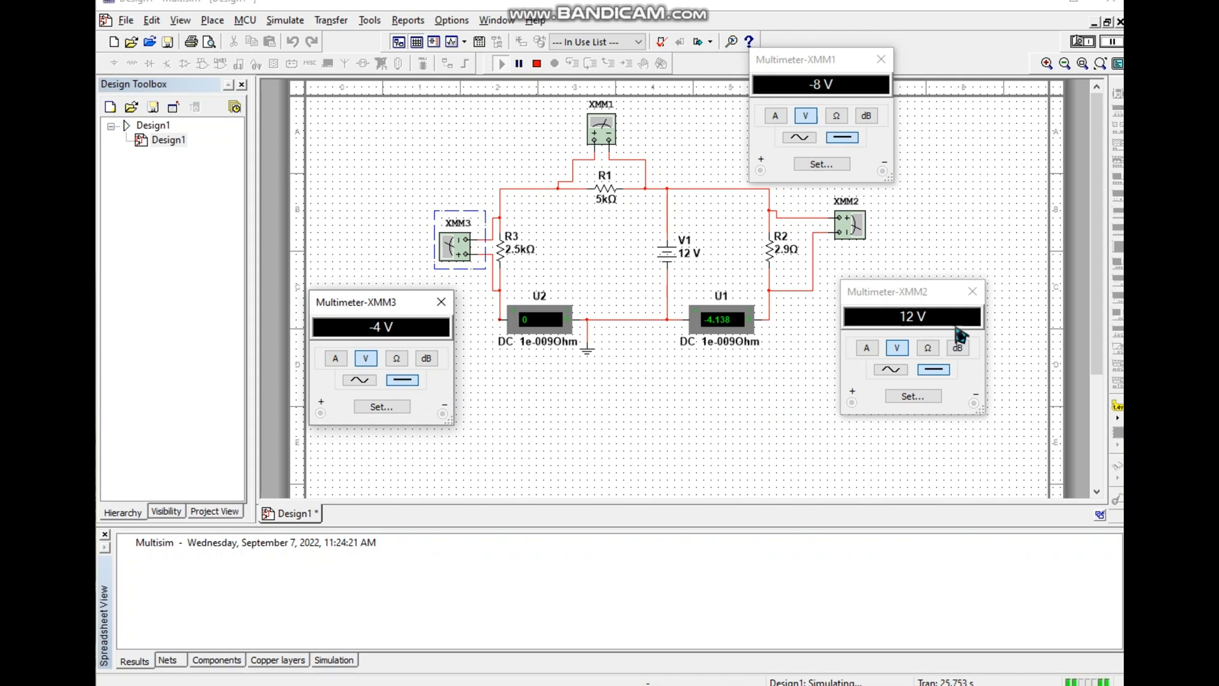
Close the reading of multimeter XMM2.
{"action": "left_click", "coordinate": [970, 291]}
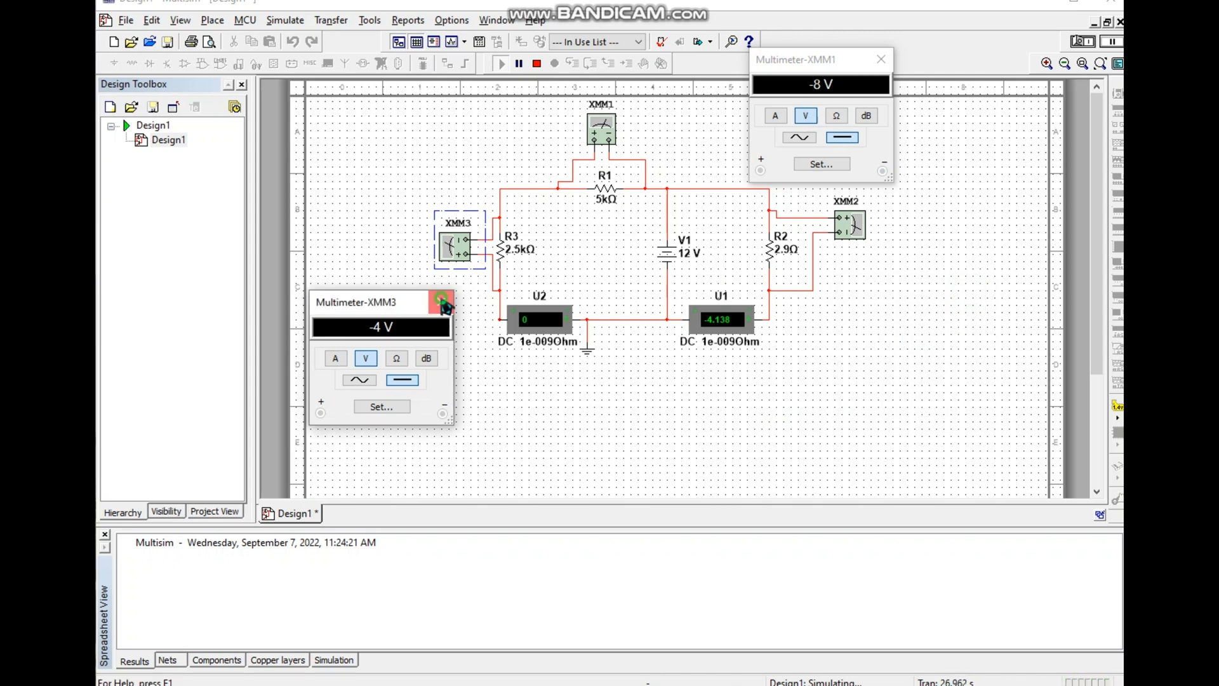